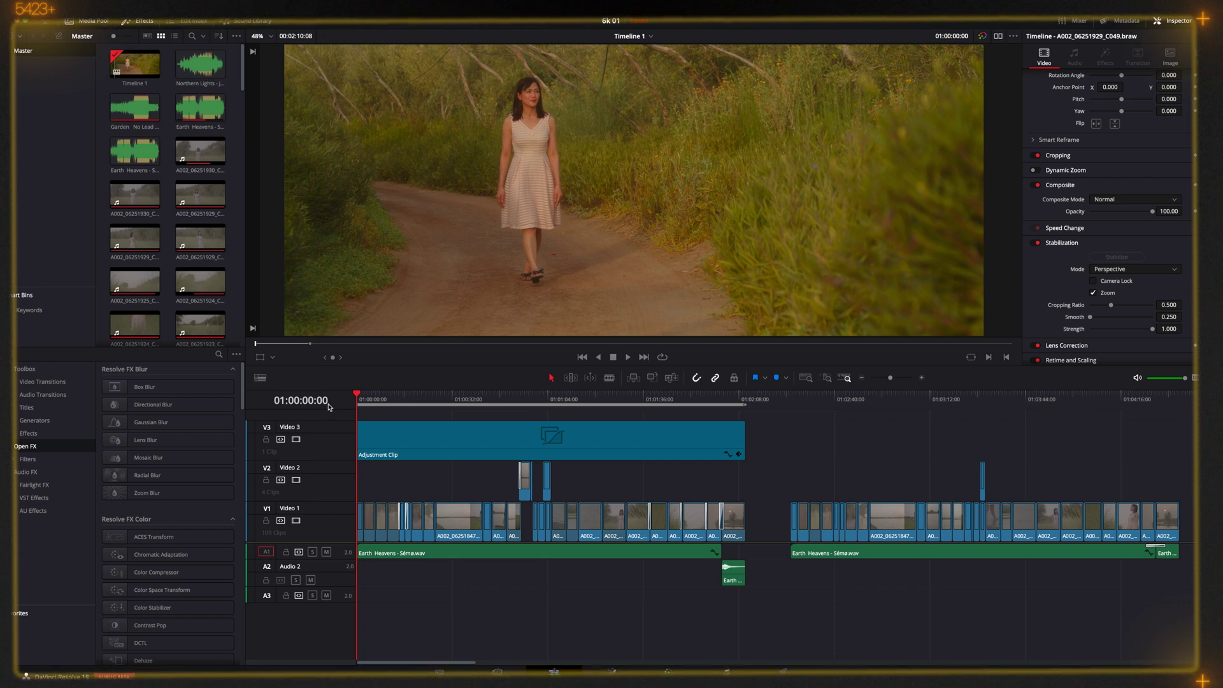
Review footage at several points along the timeline and go to the ungraded C049 clip on Video 1 near 01:04:49
left_click(404, 397)
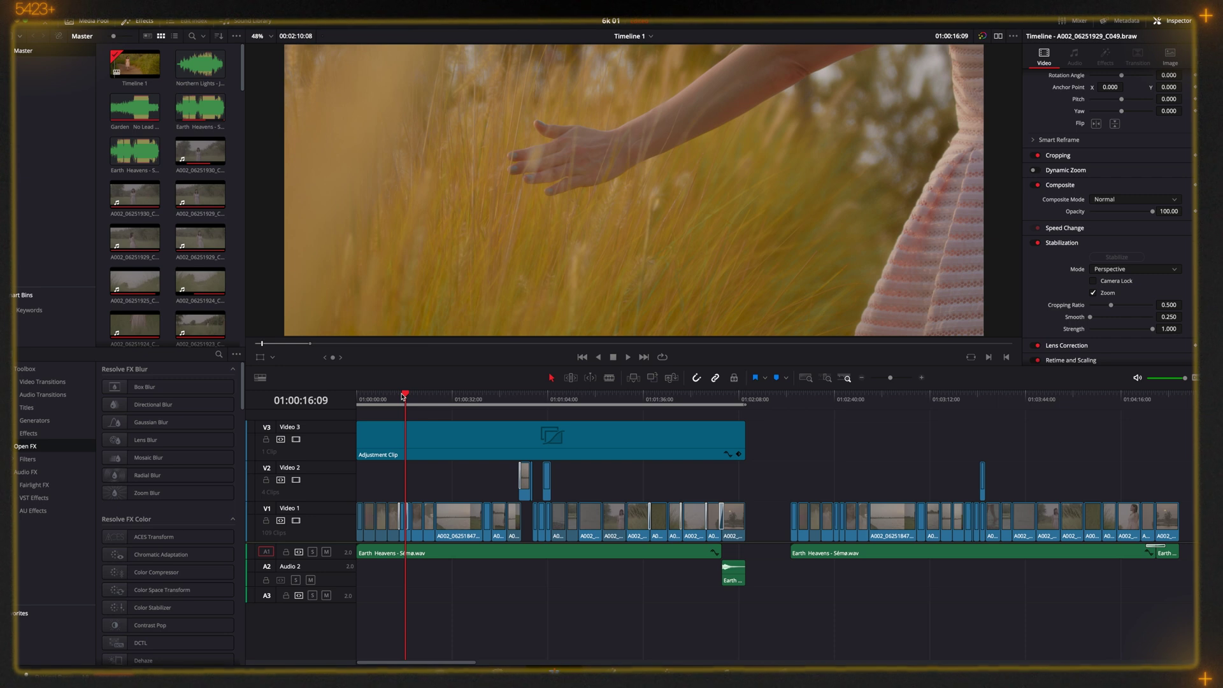
left_click(552, 399)
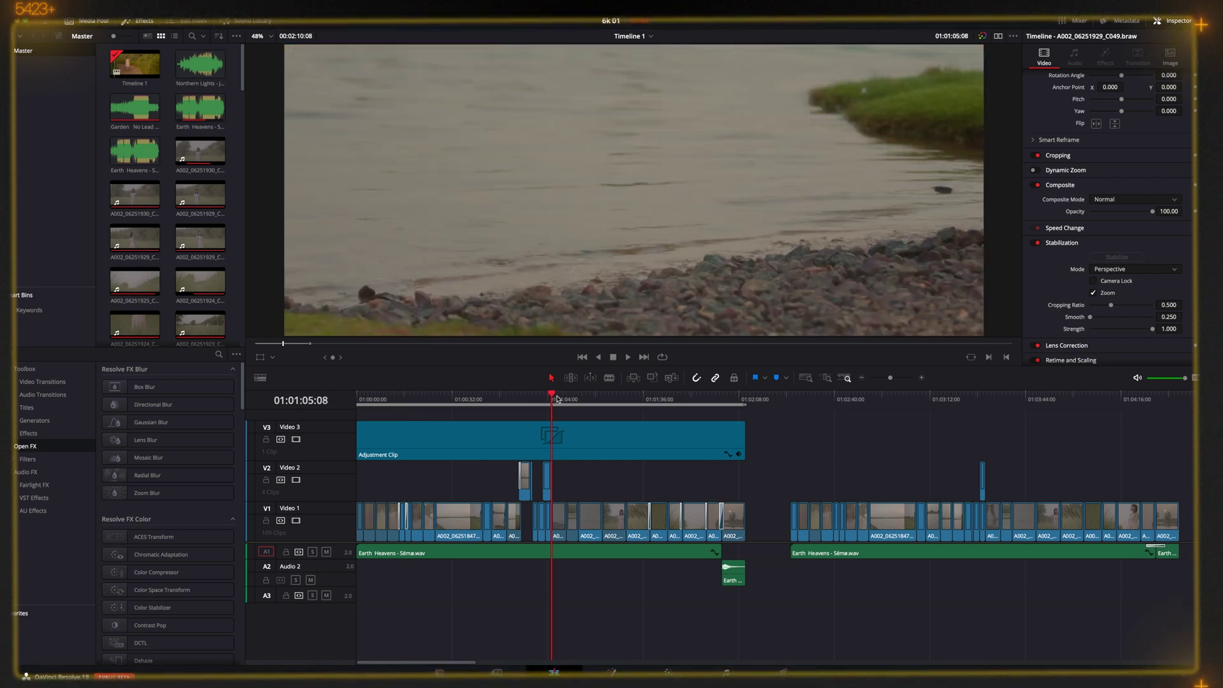
left_click_drag(554, 399, 542, 399)
key("space")
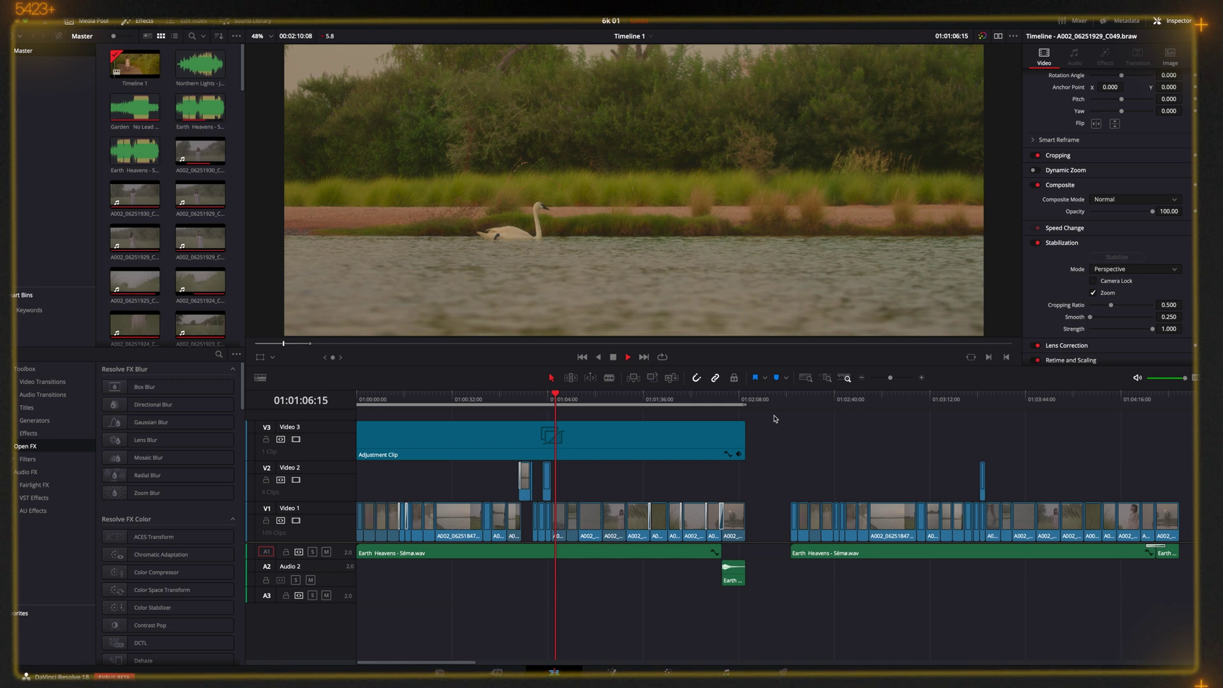
left_click_drag(809, 400, 855, 406)
scroll(854, 431, "right", 5)
left_click(751, 400)
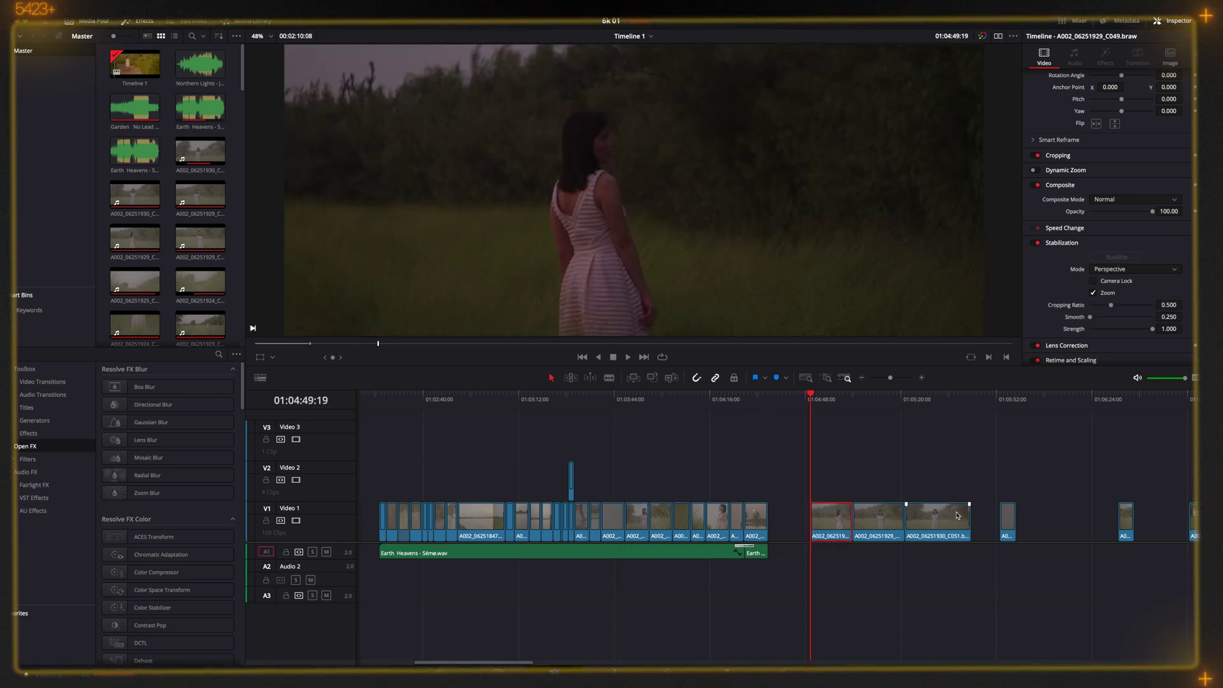
Stabilize the C049 clip in Camera Gyro mode and play back the result from its start
left_click(1156, 273)
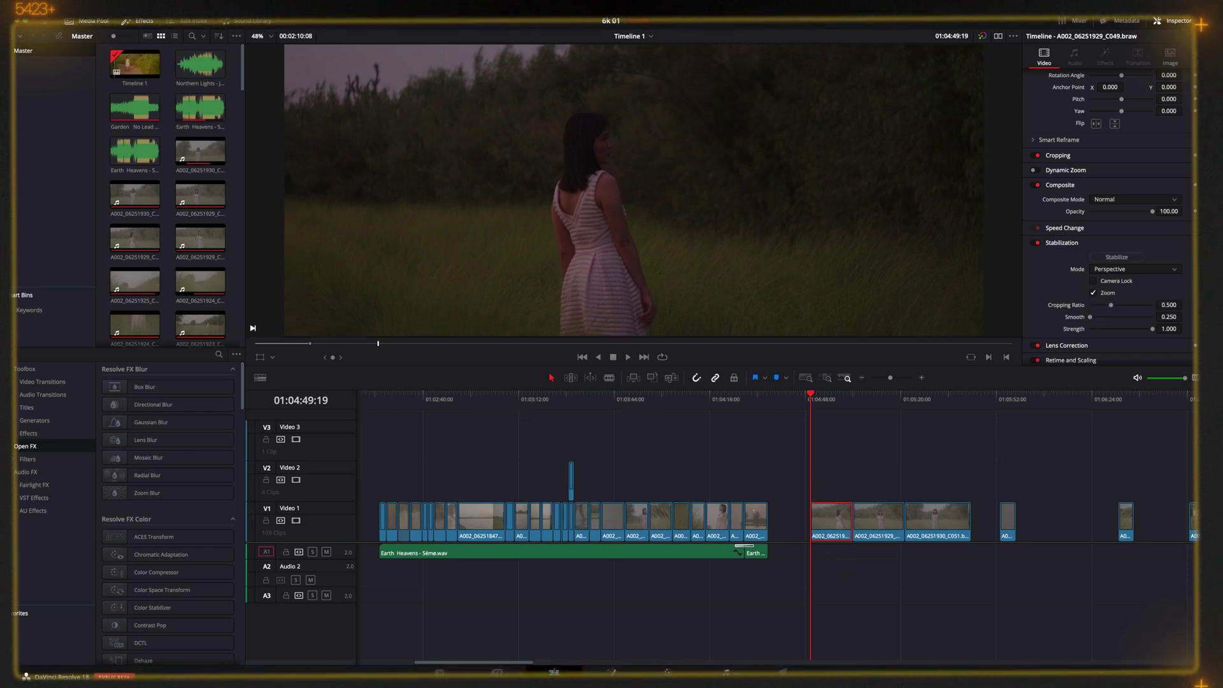
key("space")
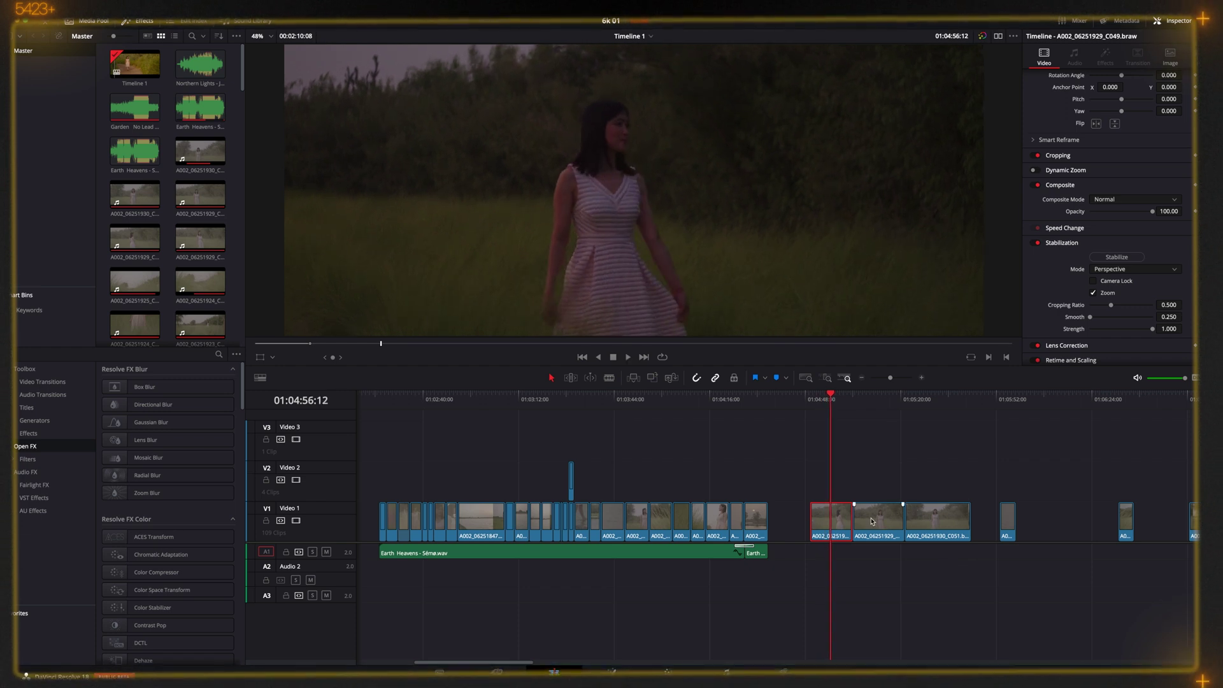
left_click(1135, 269)
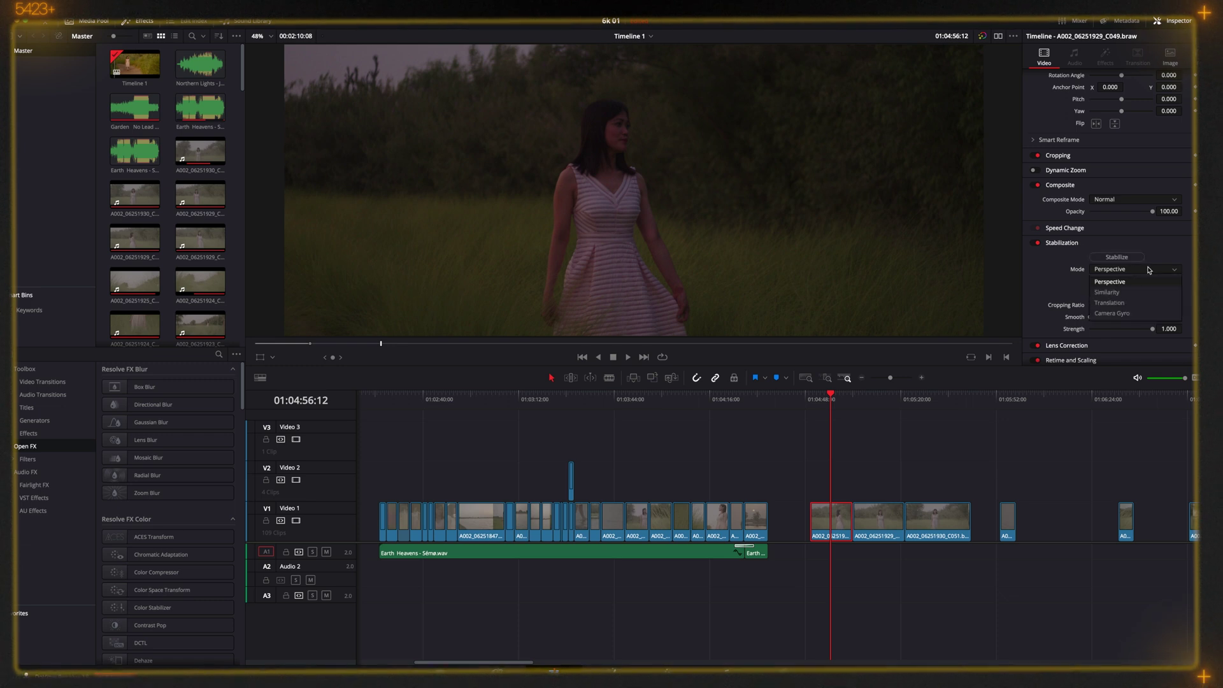
left_click(1116, 258)
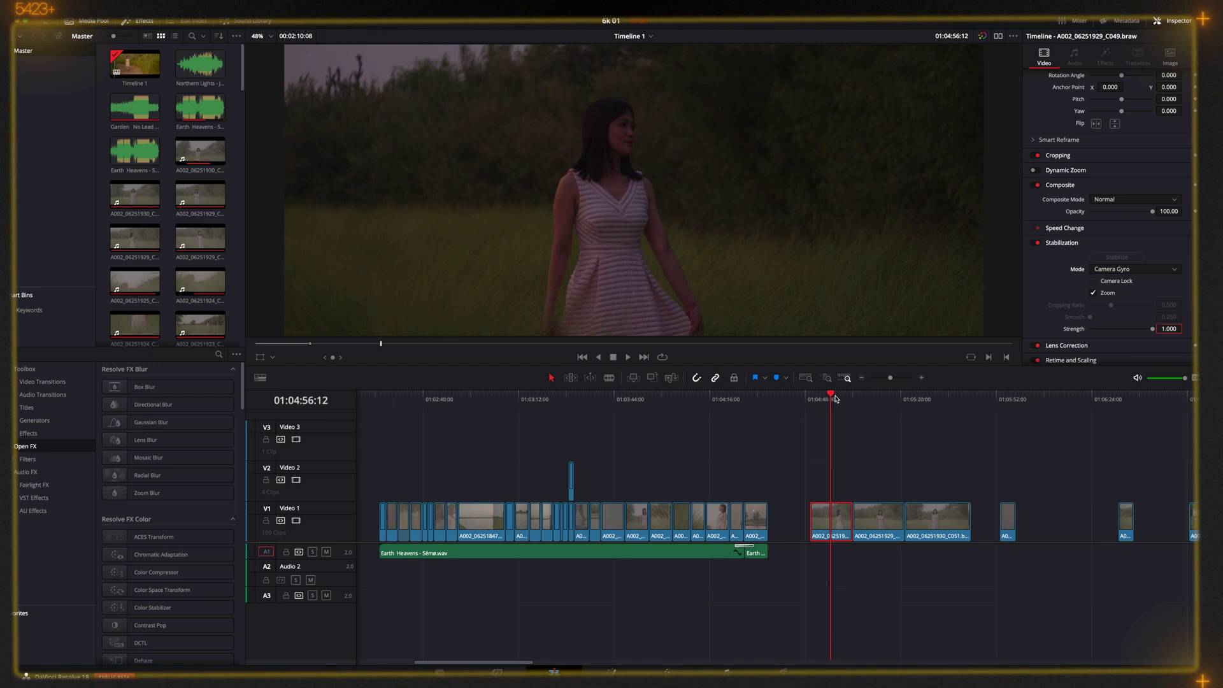
left_click_drag(836, 400, 811, 409)
key("space")
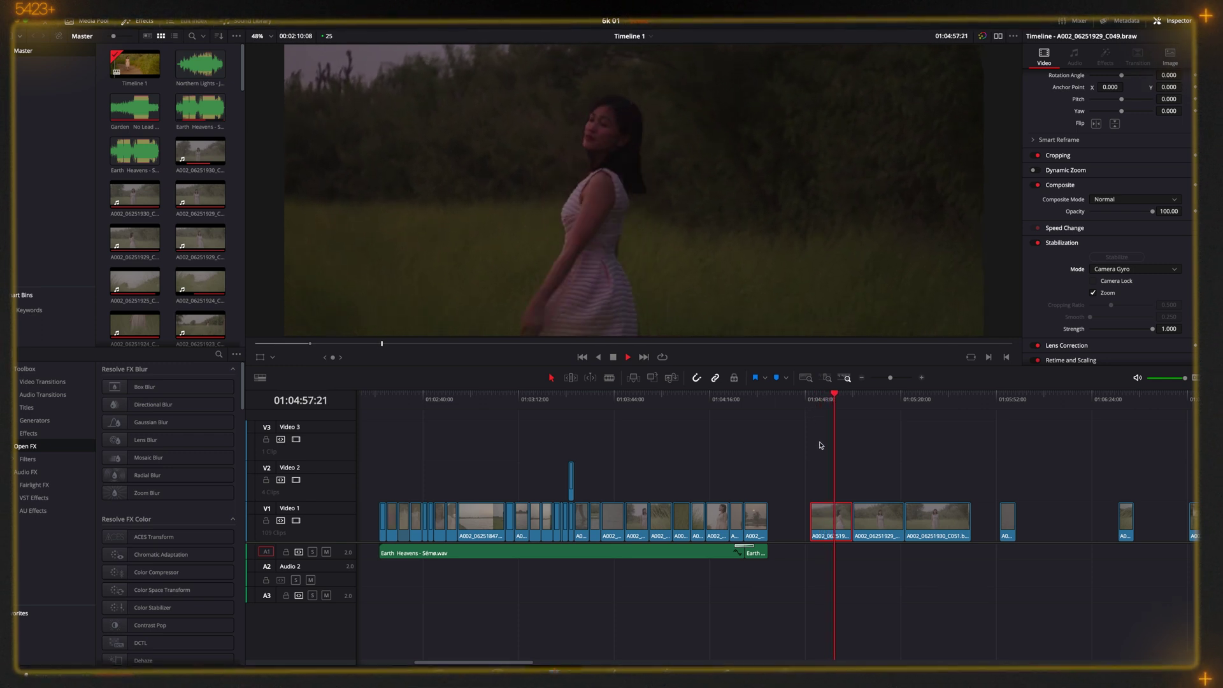
Place an unstabilized copy of the C049 clip on Video 2 and compare it with the gyro version by toggling Video 2
left_click_drag(834, 399, 836, 485)
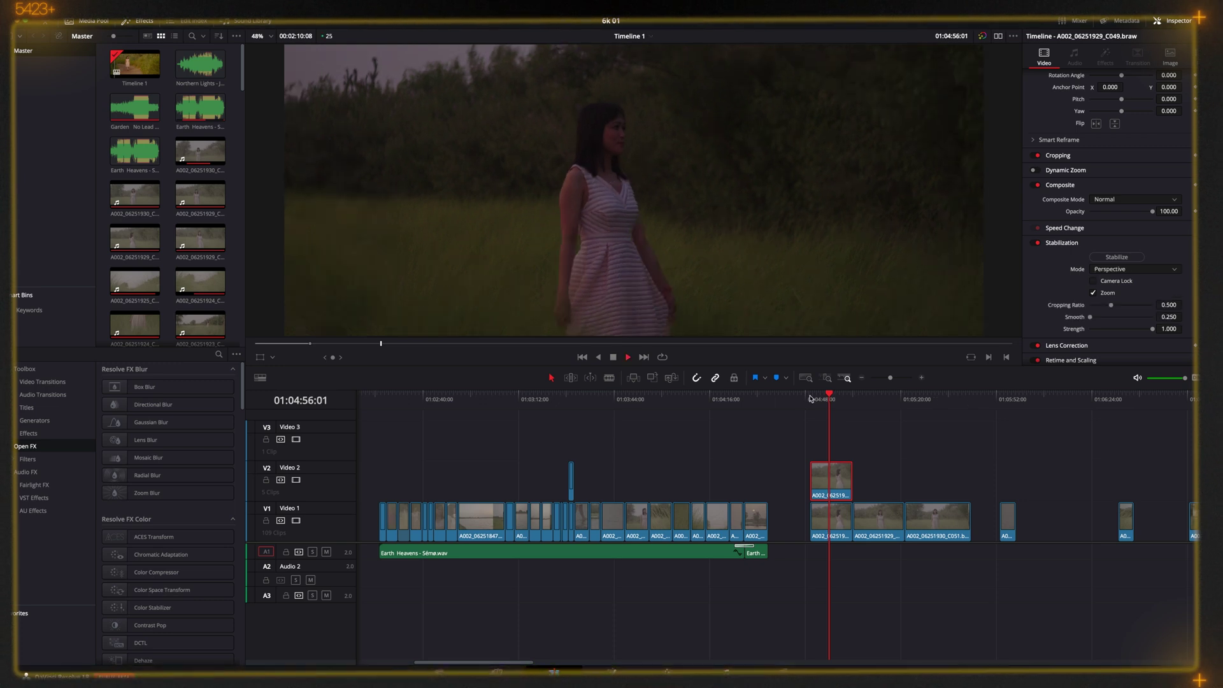
left_click(809, 399)
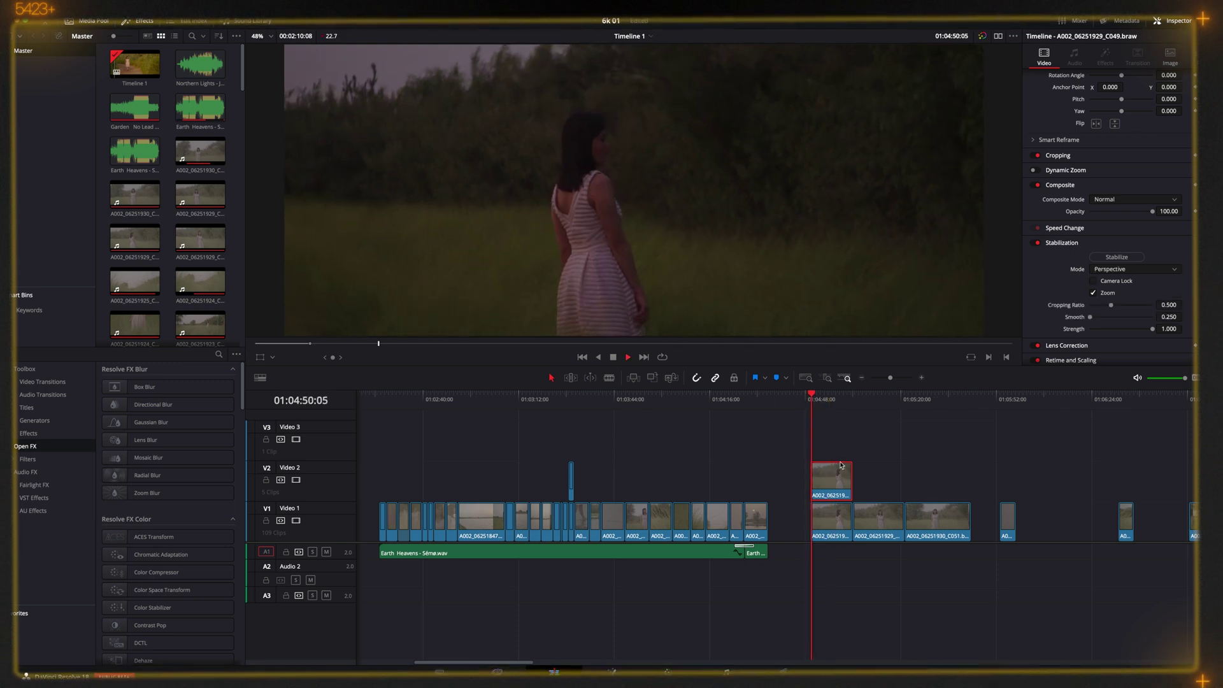
key("space")
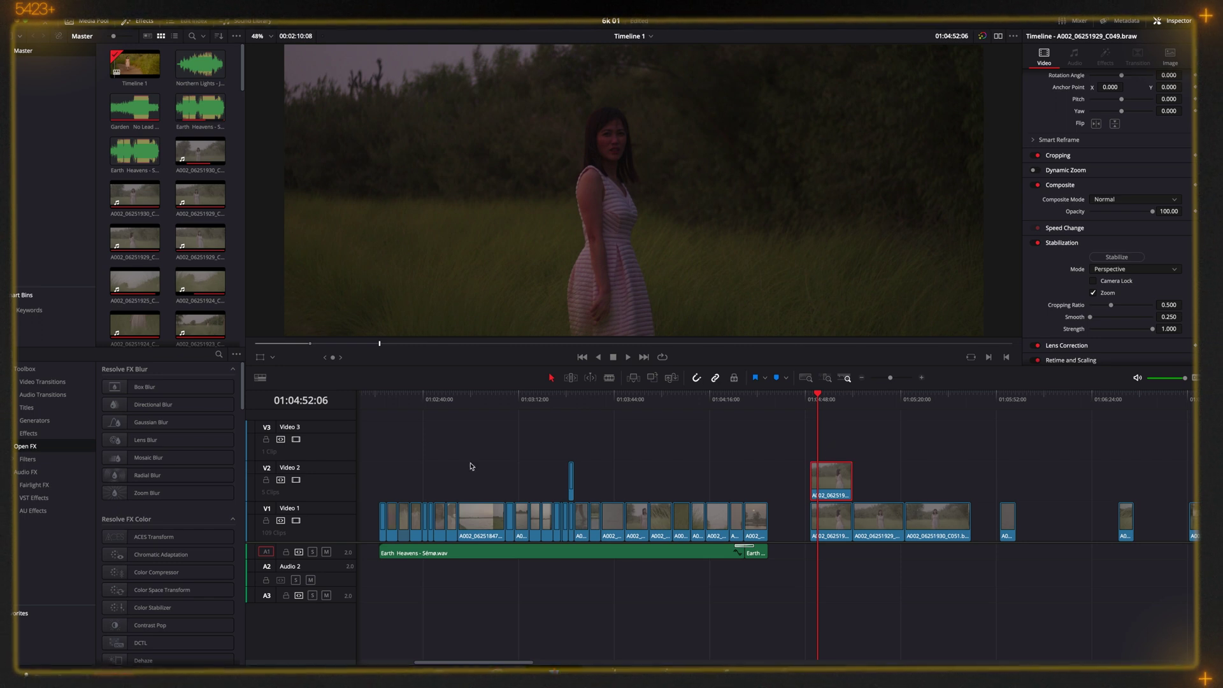
left_click(296, 481)
key("space")
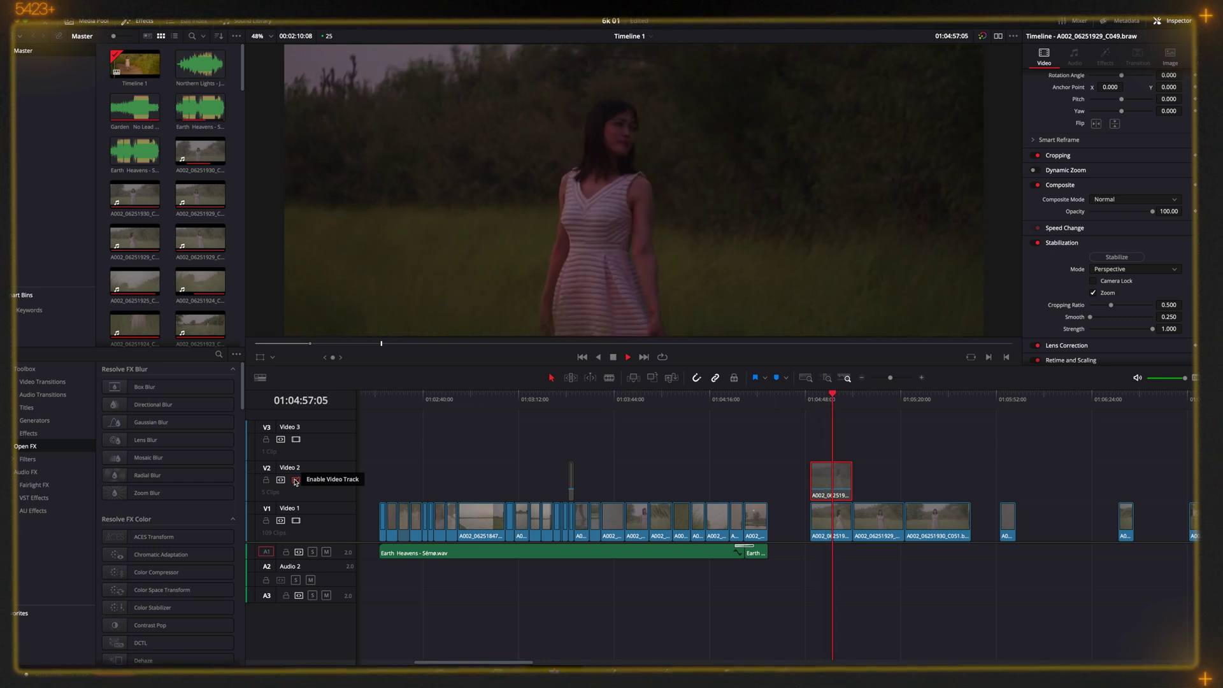
key("space")
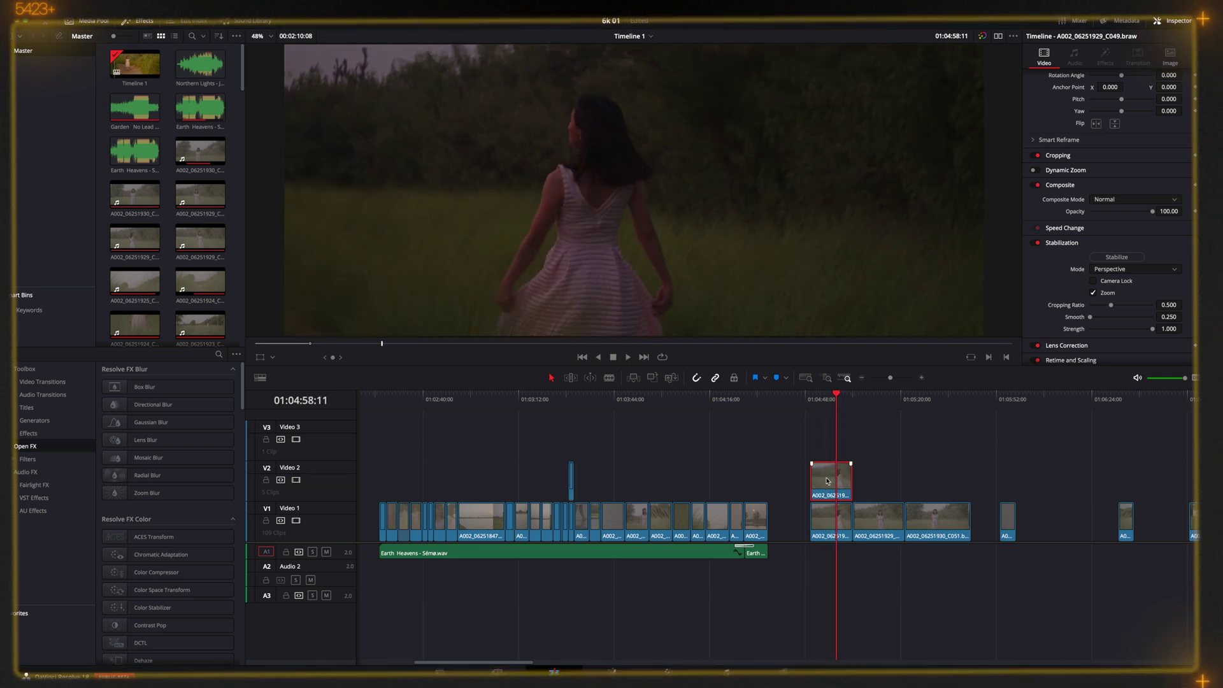
Duplicate the Video 2 clip onto Video 3, stabilize the copy in Perspective mode and play it back
left_click_drag(830, 479, 830, 438)
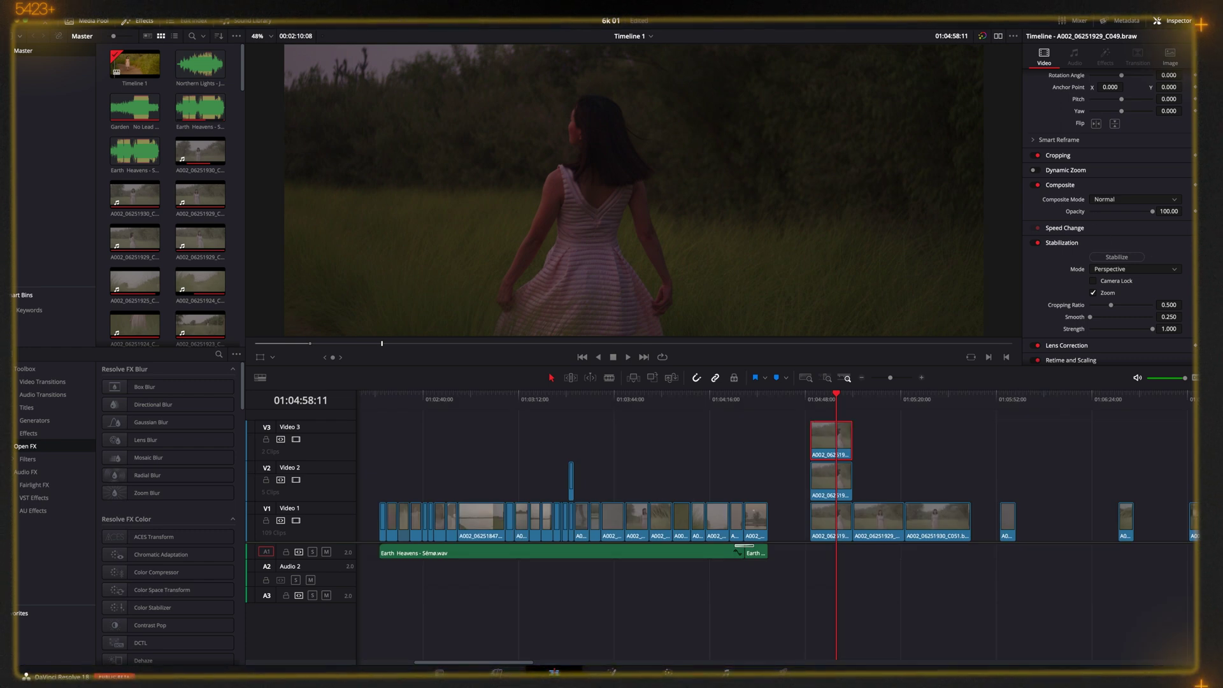
left_click(1133, 269)
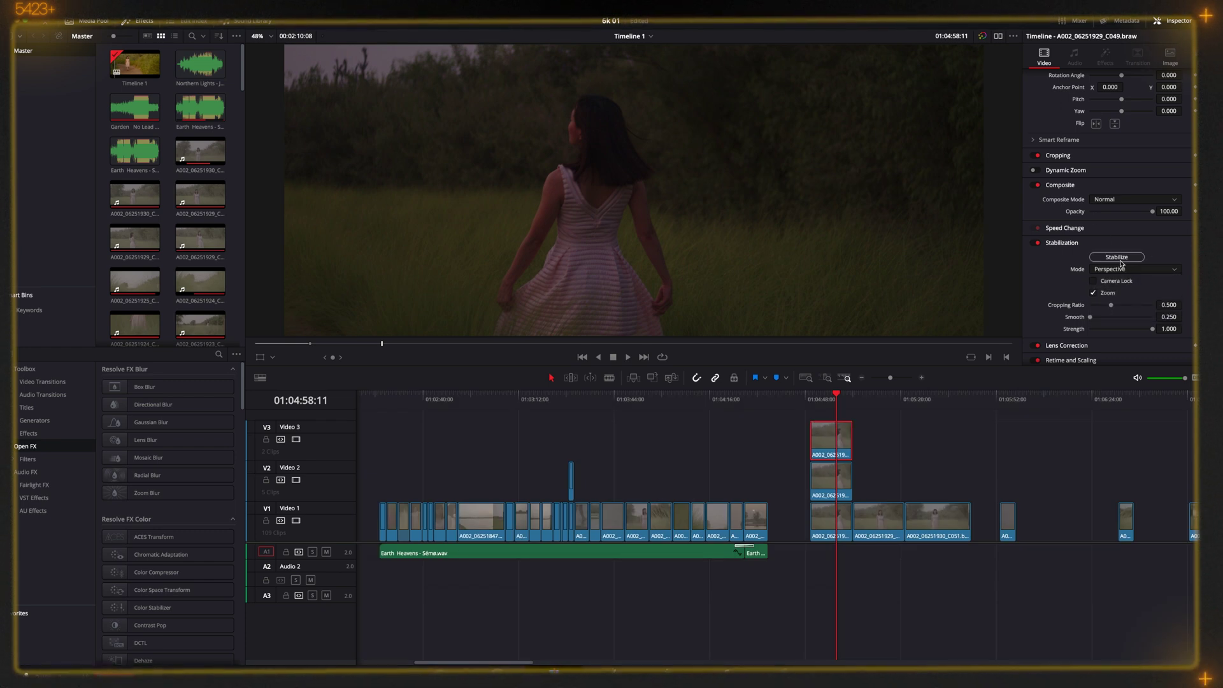
left_click(1129, 269)
left_click(1120, 278)
left_click(1131, 258)
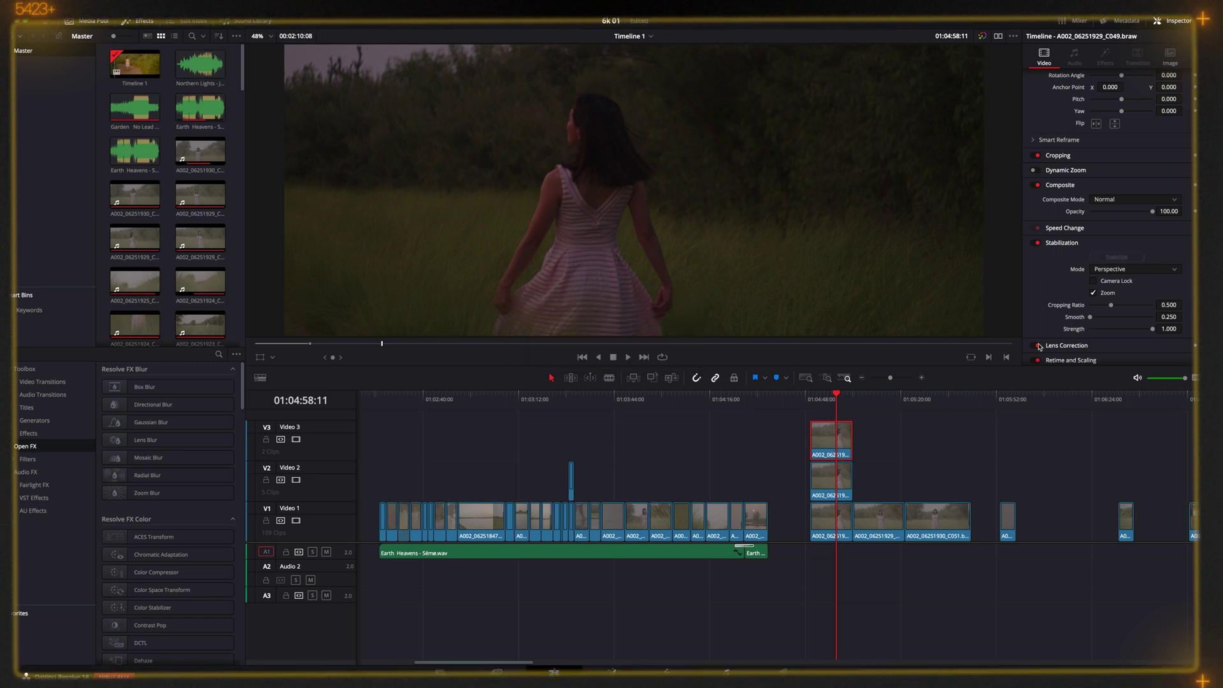
left_click(828, 396)
key("space")
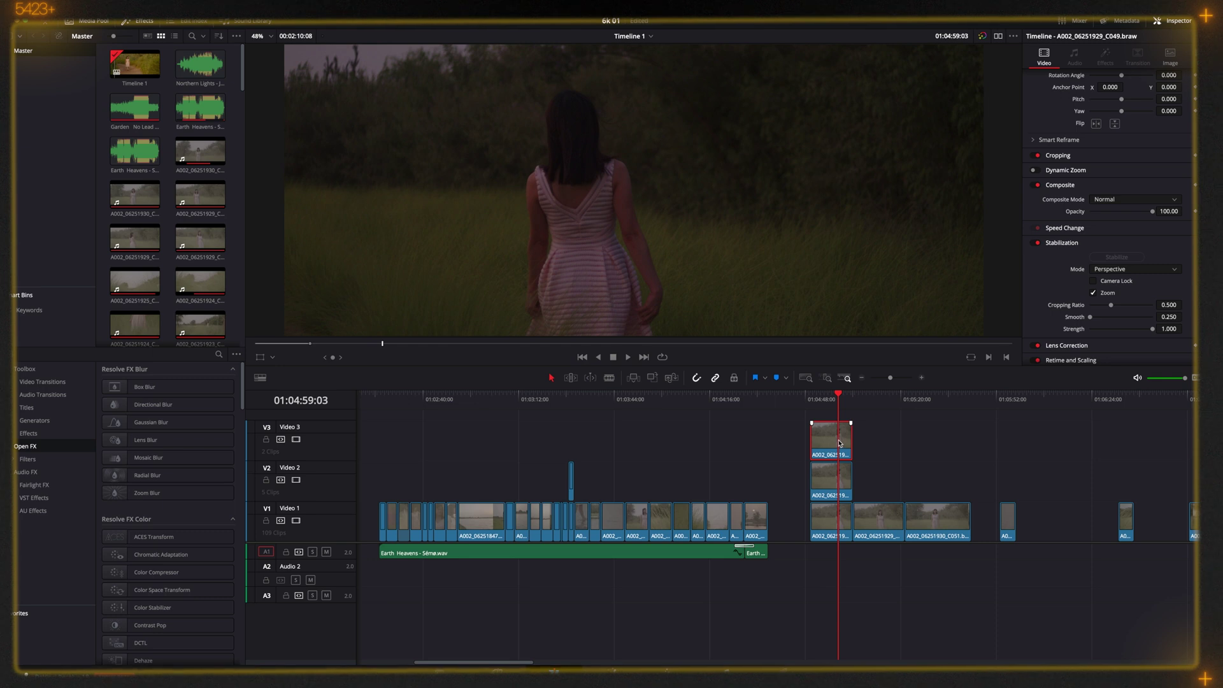
Disable the Video 3 and Video 2 tracks and play the gyro-stabilized C049 clip on Video 1
left_click(838, 479, "ctrl")
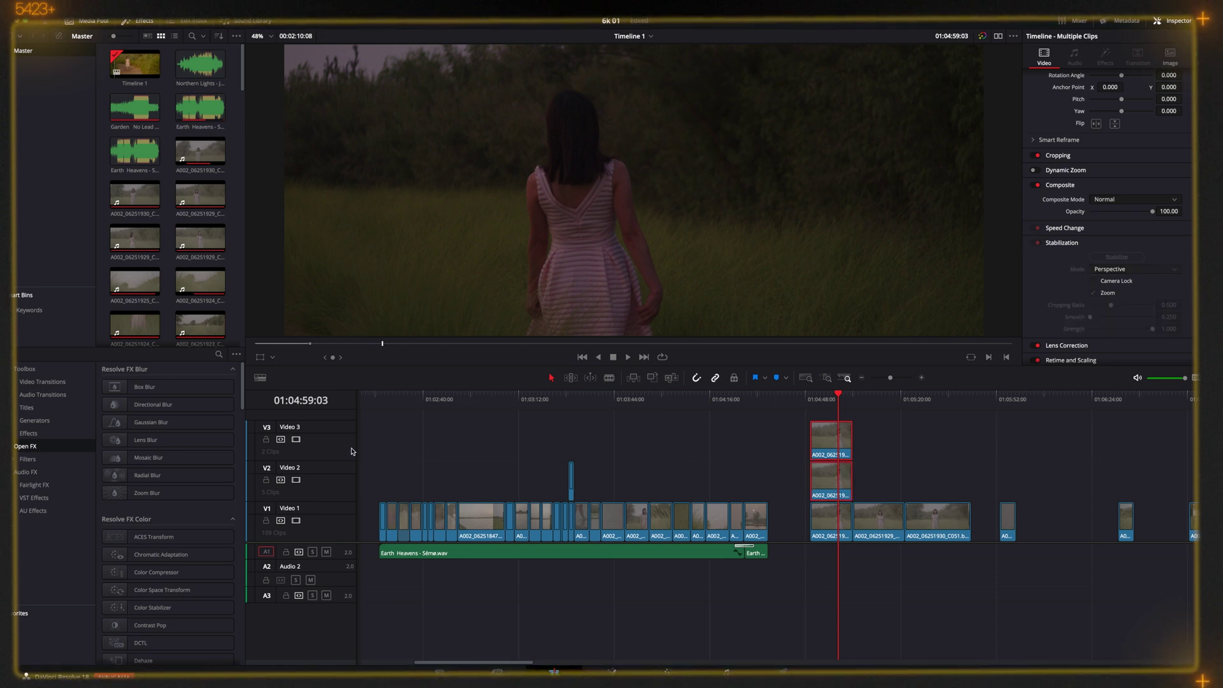
left_click(296, 440)
left_click(296, 480)
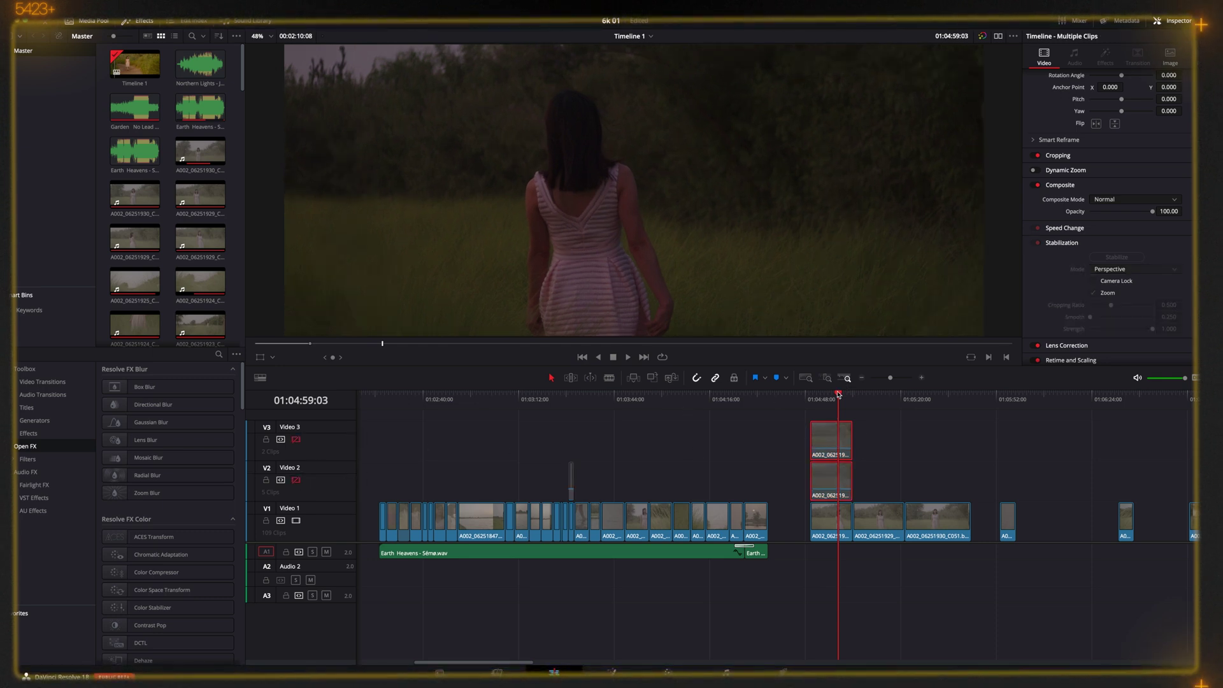
left_click_drag(836, 395, 823, 395)
scroll(821, 396, "right", 1)
key("space")
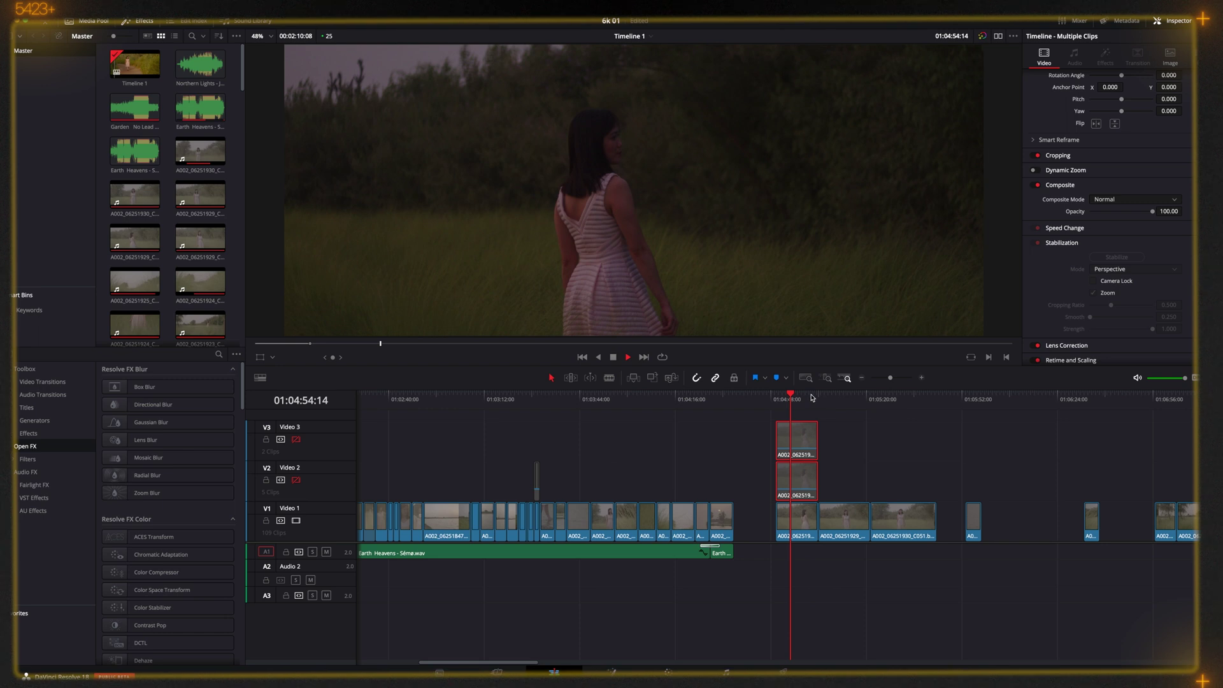
left_click(779, 400)
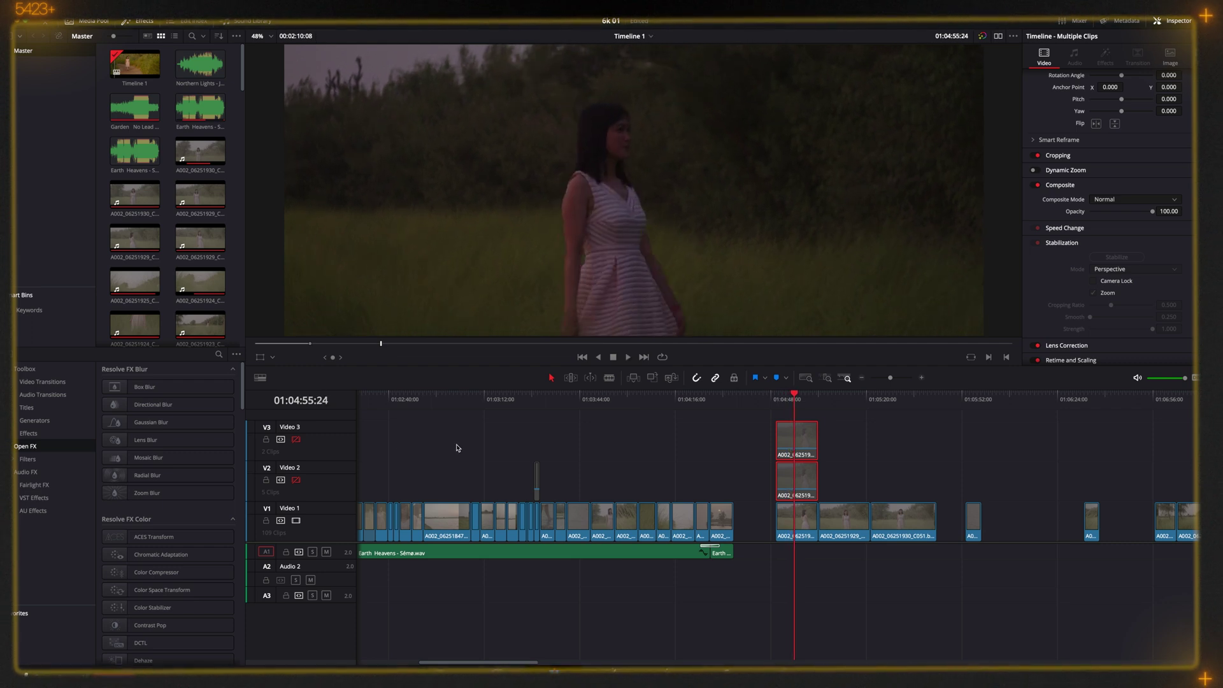
Re-enable the Video 3 track, play the Perspective-stabilized version and select its clip
left_click(296, 440)
left_click(781, 400)
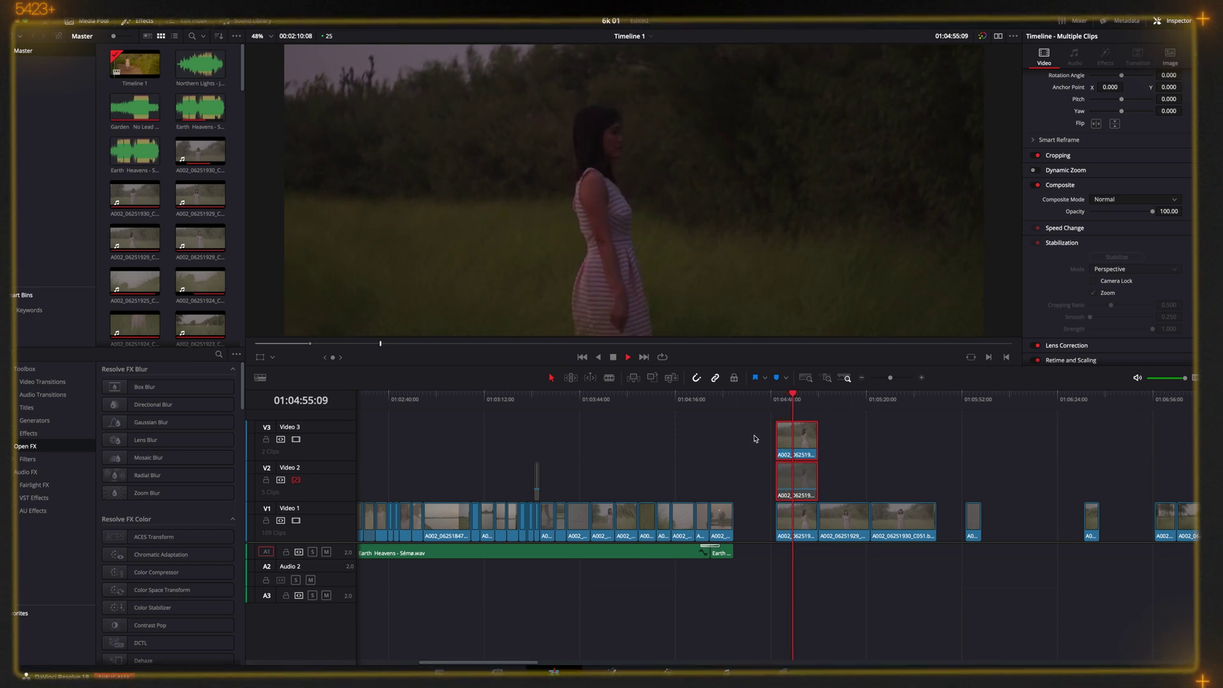
left_click(803, 435)
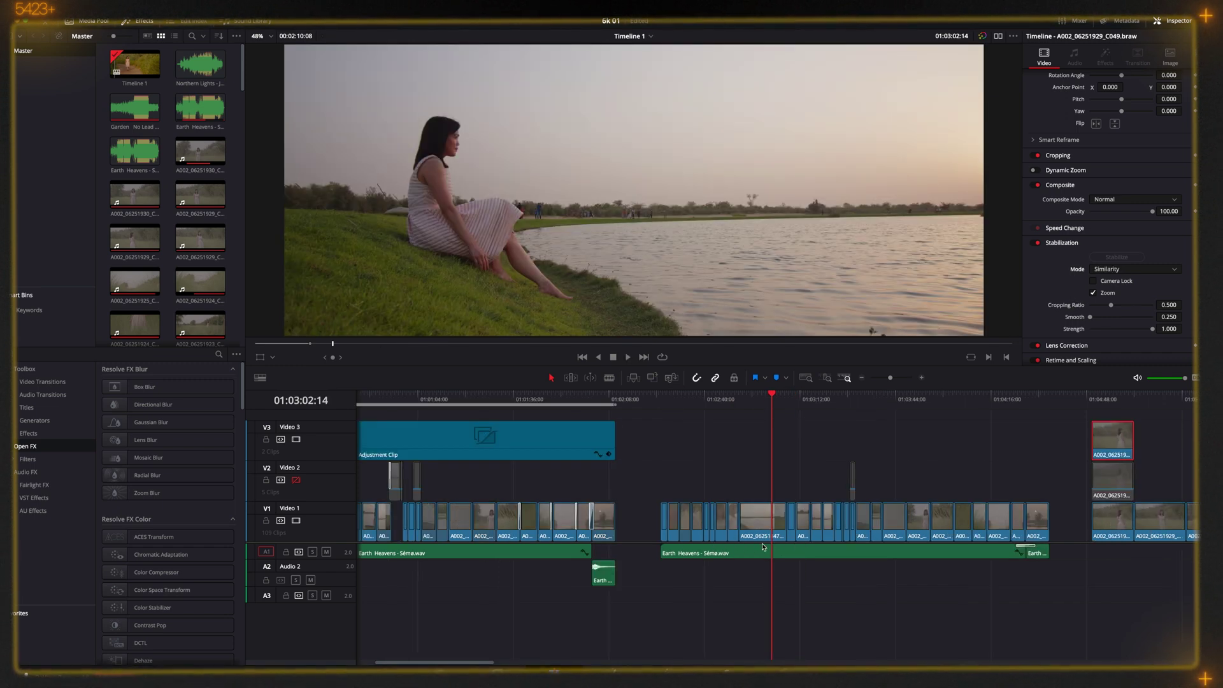
Zoom in on the C007 close-up clip near 01:03:07 on Video 1 and play its Similarity-stabilized version repeatedly
left_click_drag(648, 504, 739, 515)
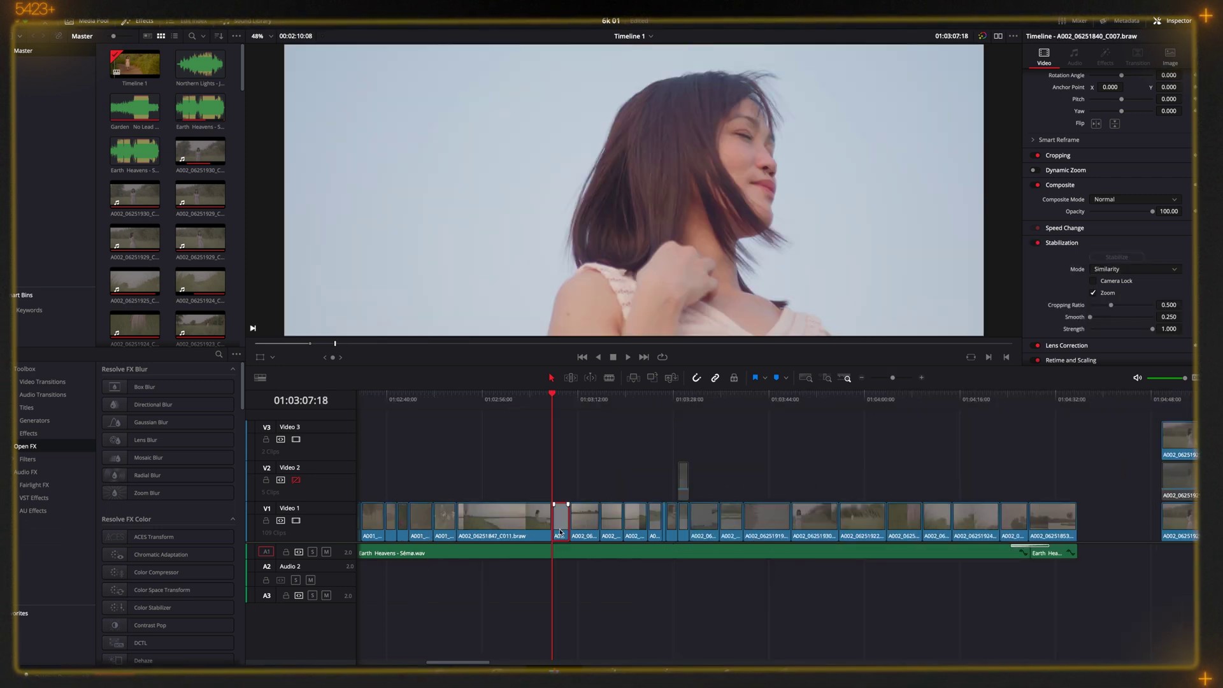
key("super+equal")
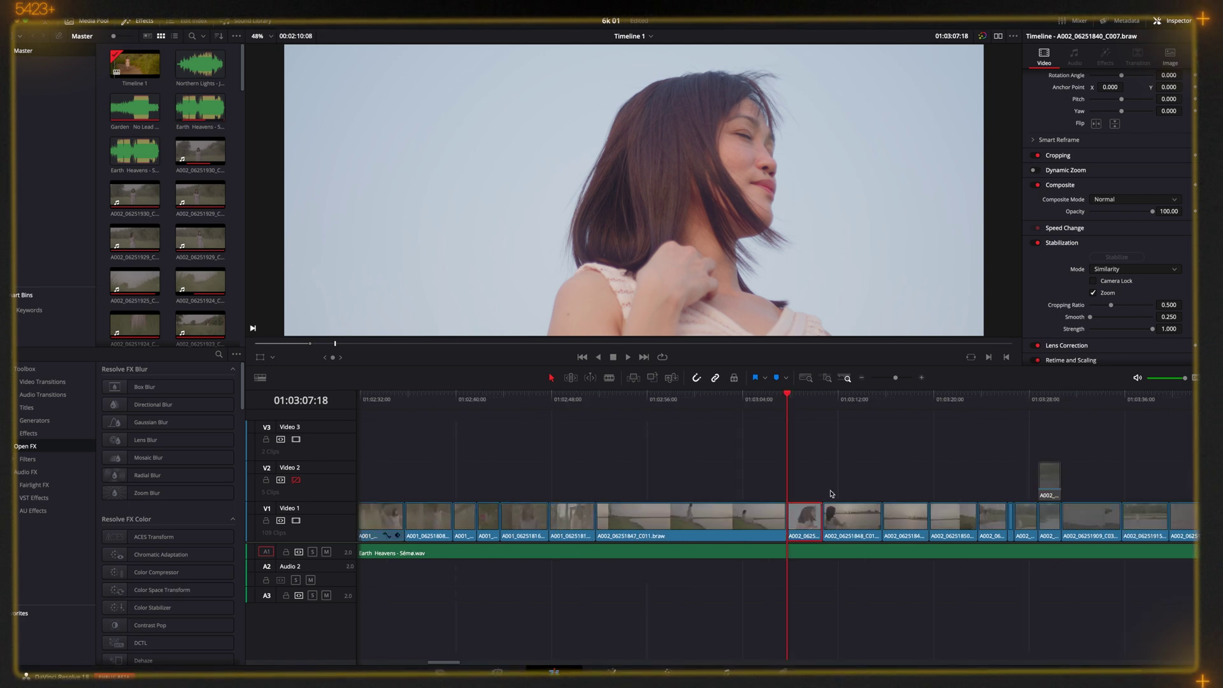
key("space")
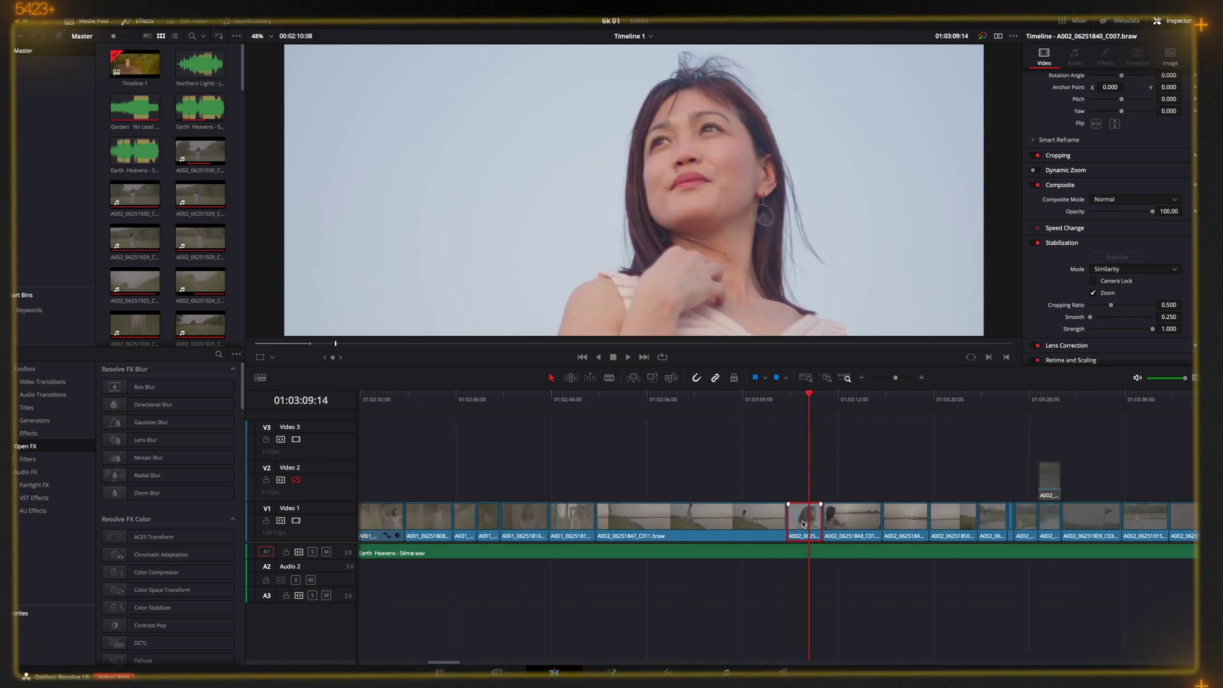
key("Up")
key("space")
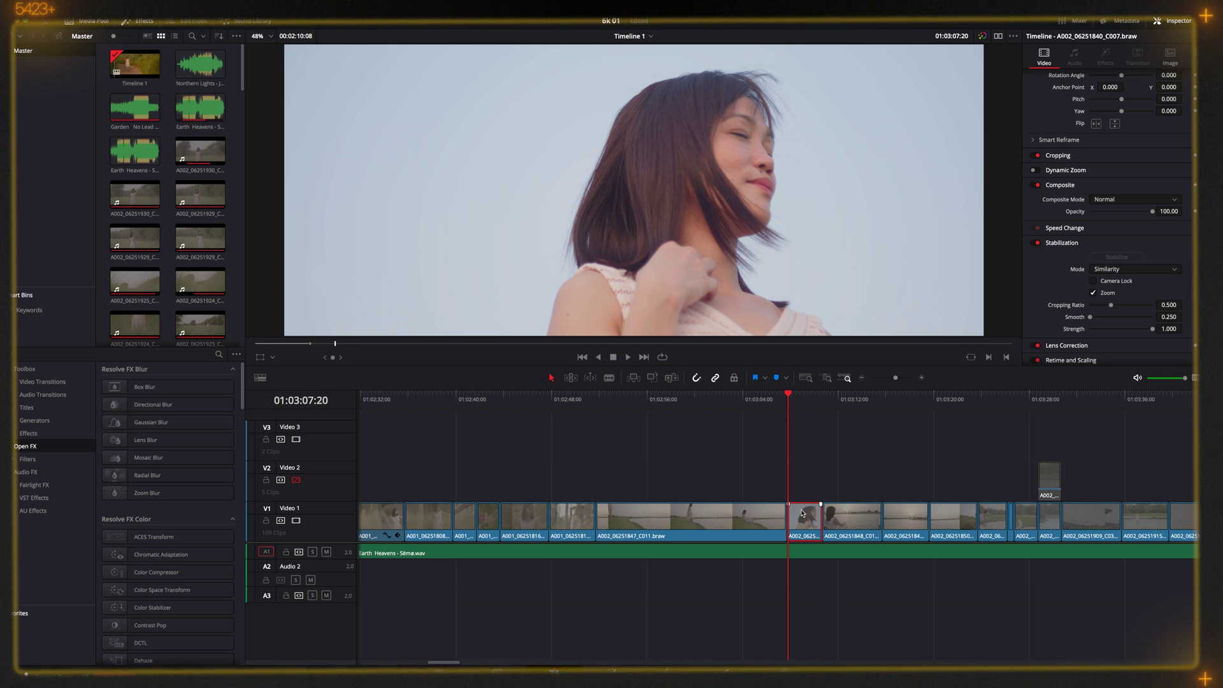
key("space")
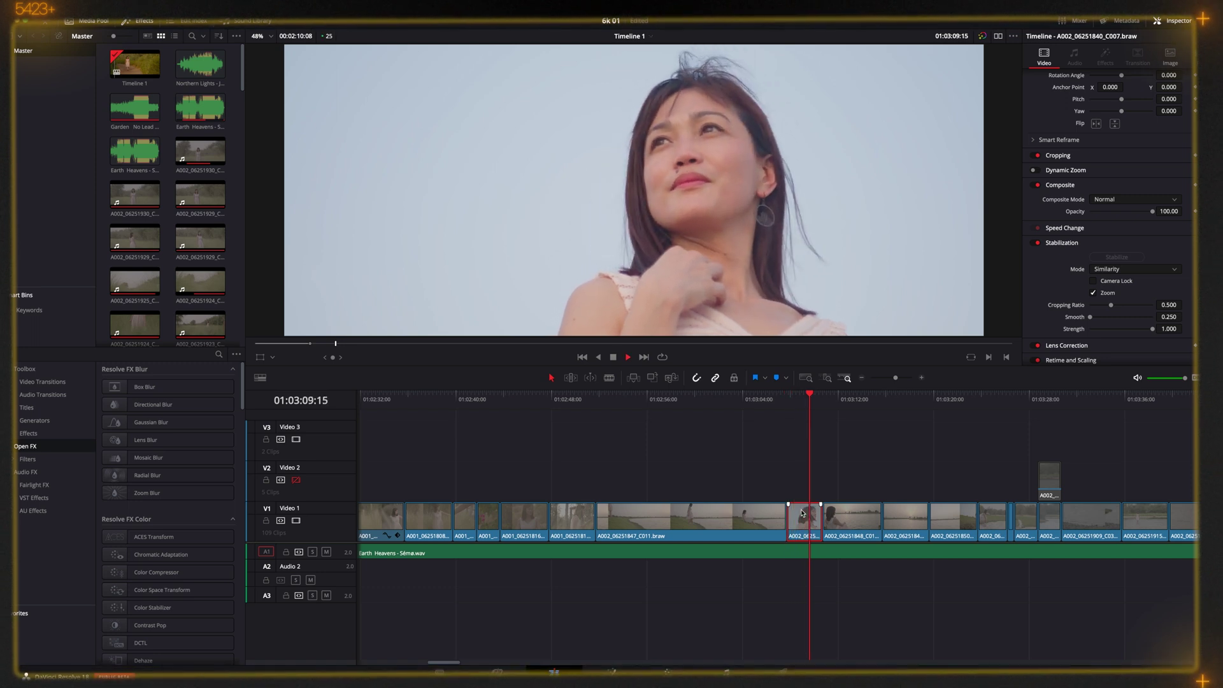
key("space")
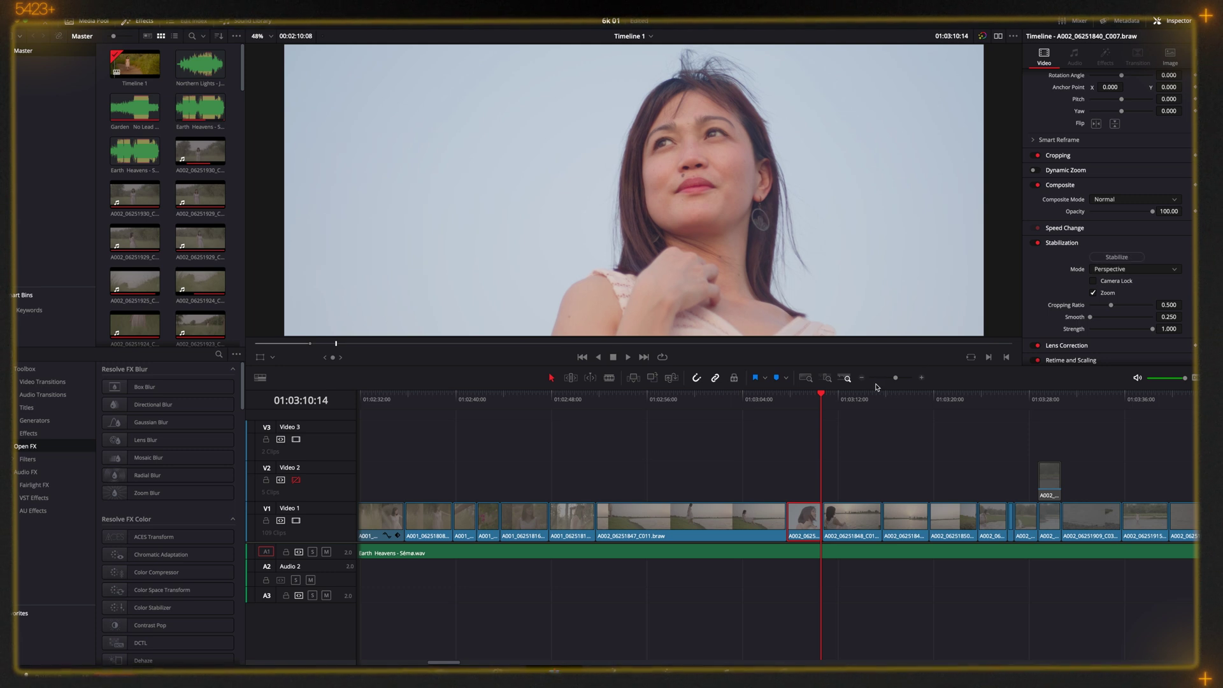
Play the C007 clip from its start without stabilization
left_click(787, 400)
key("space")
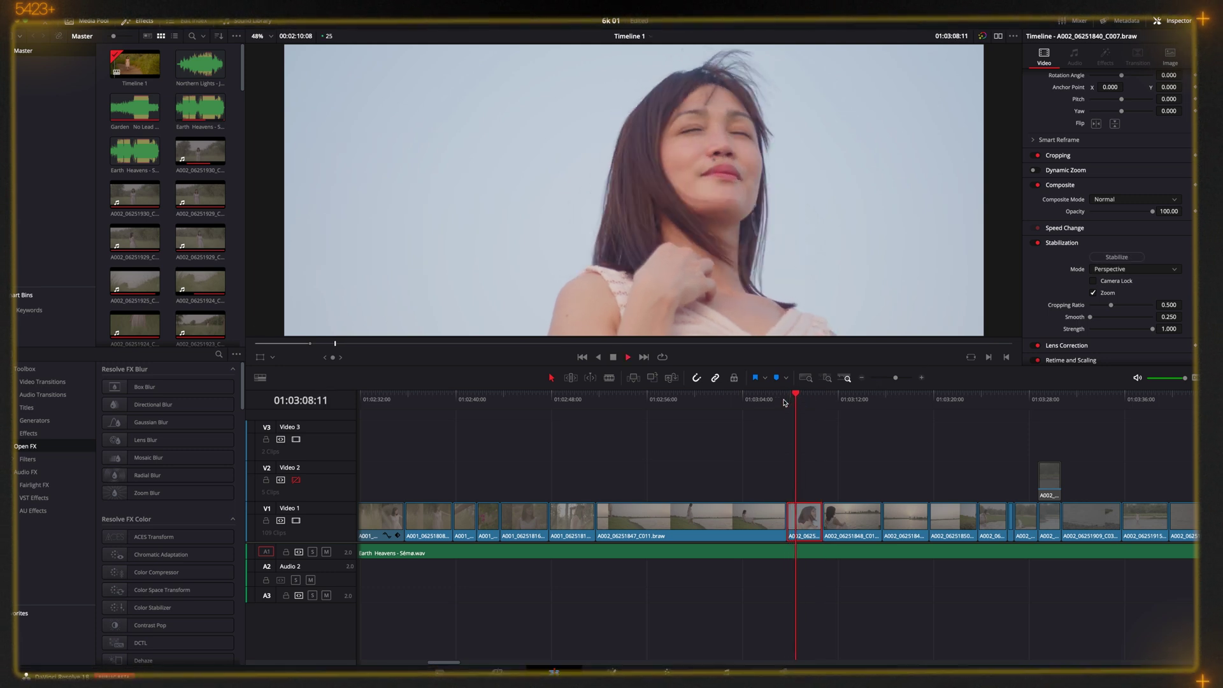
key("space")
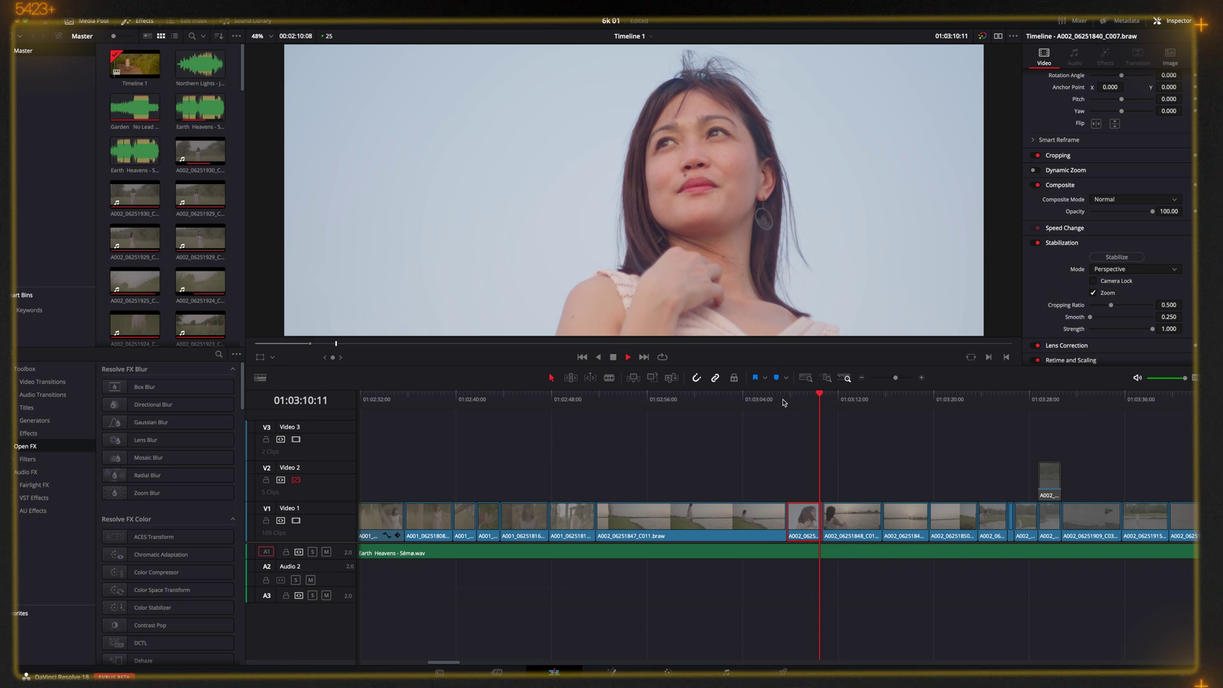
Stabilize the C007 clip in Camera Gyro mode and play back the result from its start
left_click(1157, 269)
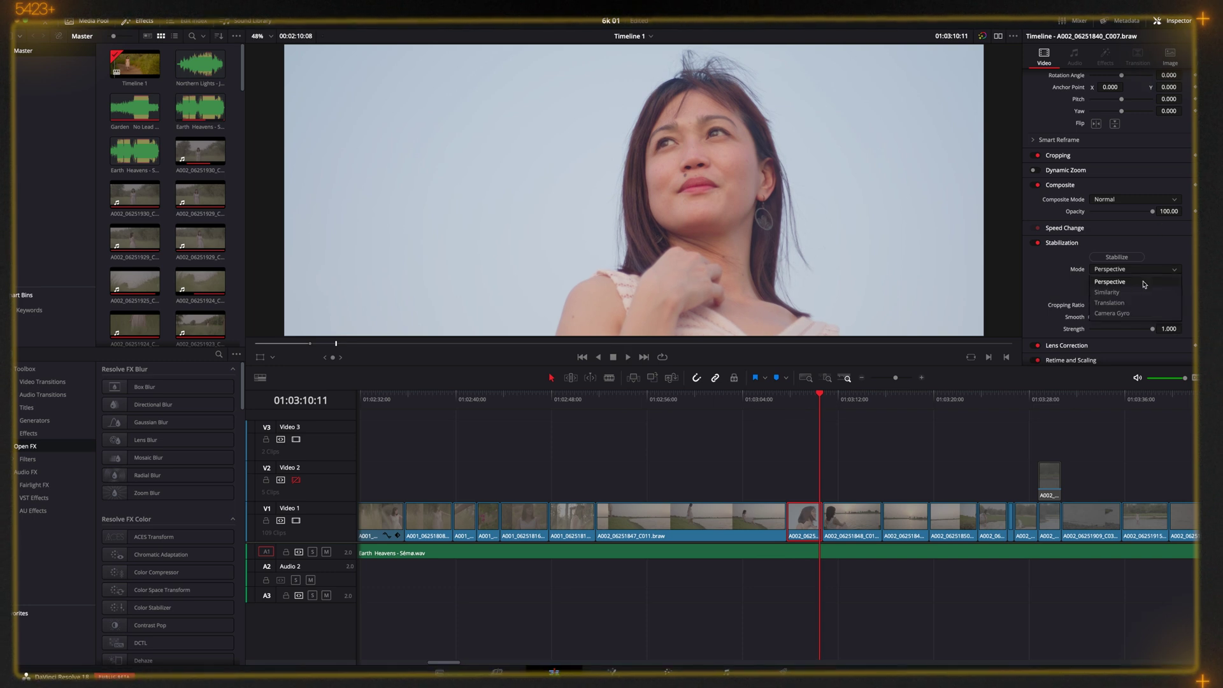
left_click(1113, 258)
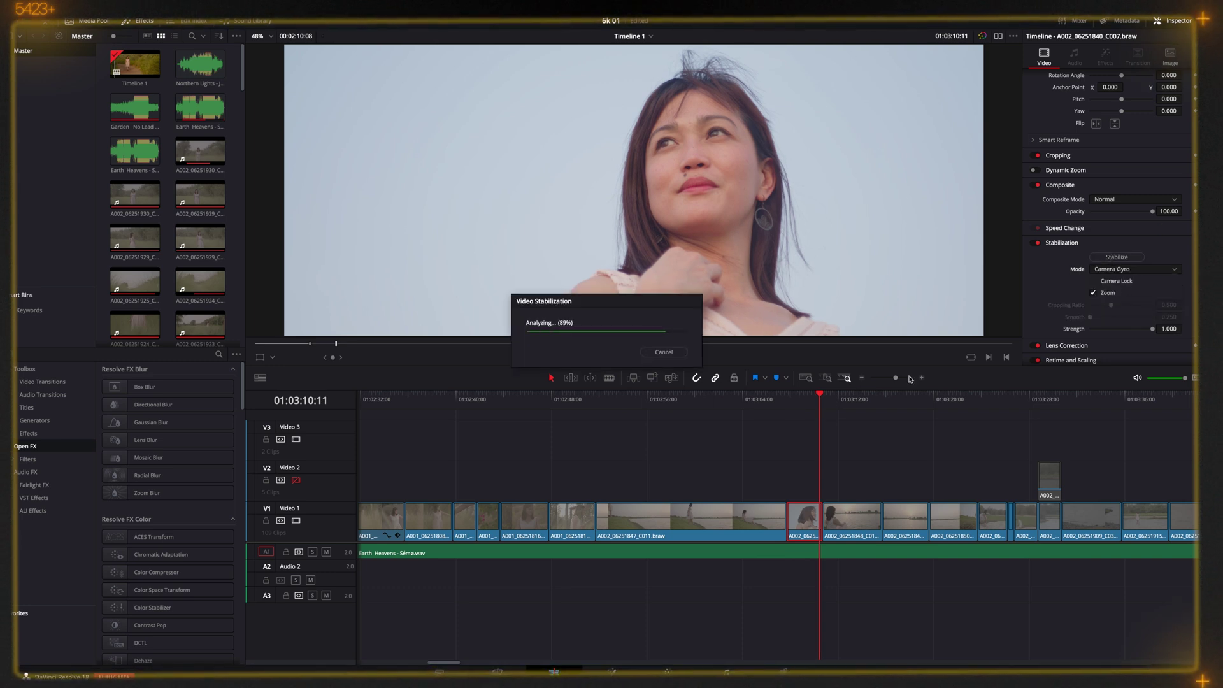
left_click_drag(822, 398, 789, 421)
key("space")
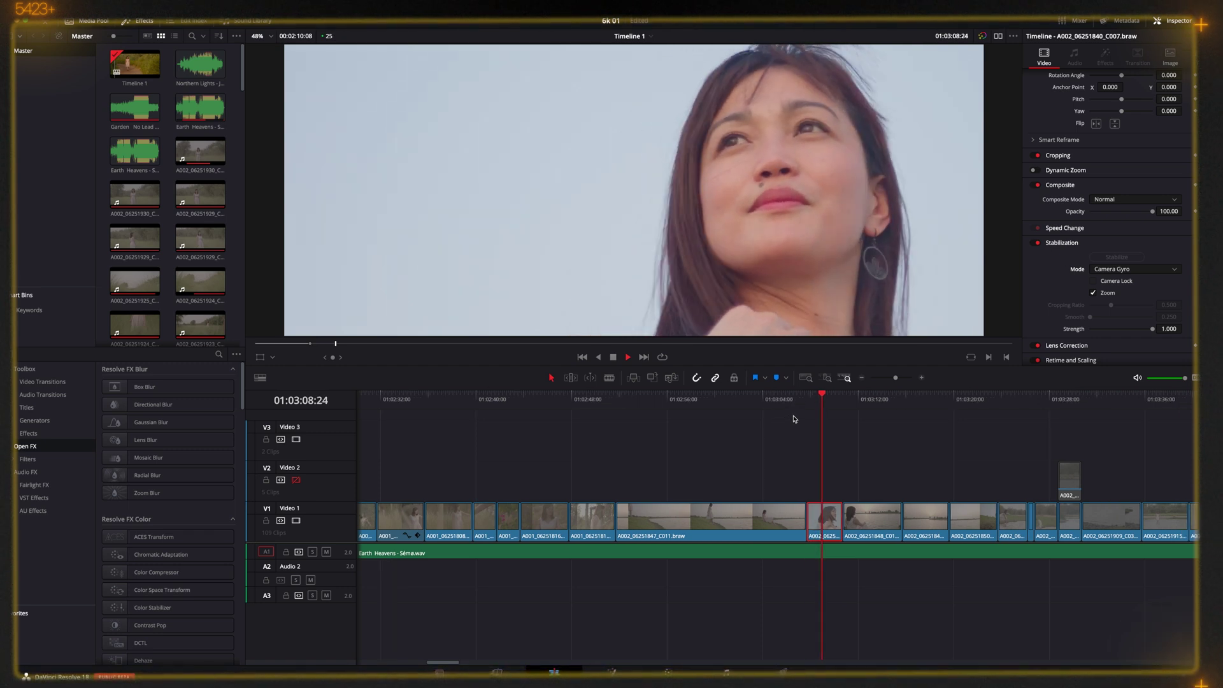
Replay the Camera Gyro-stabilized C007 close-up clip from its start
left_click_drag(826, 402, 808, 411)
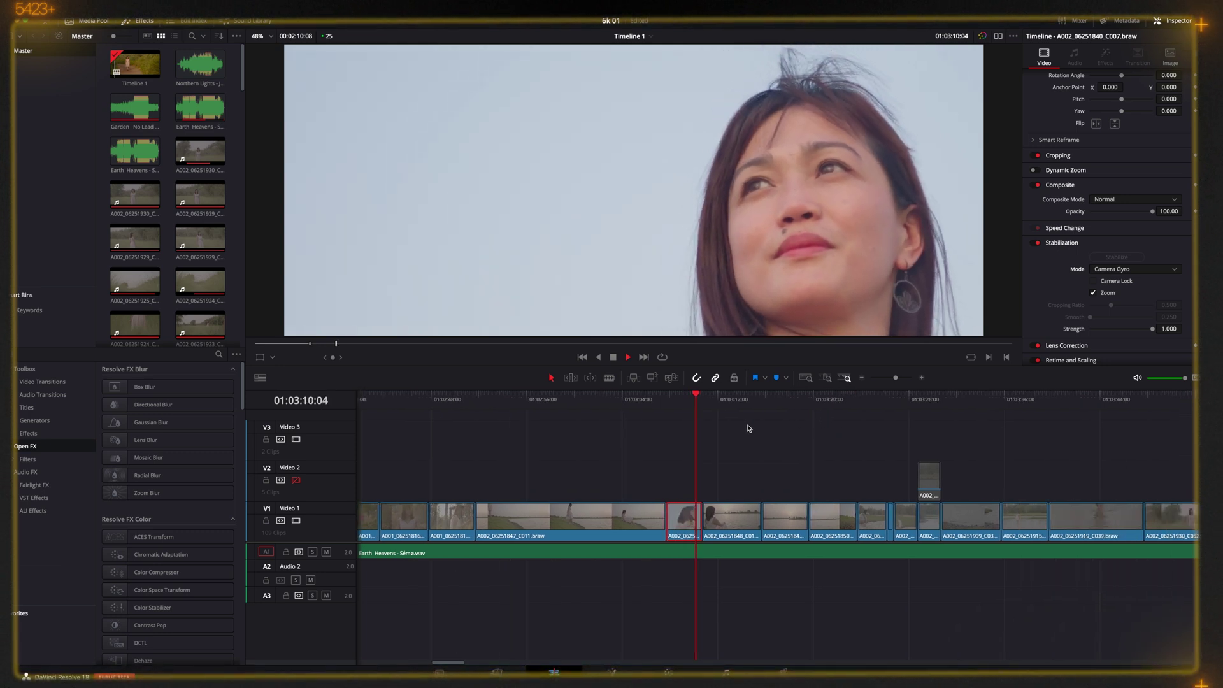
left_click_drag(704, 400, 667, 428)
key("space")
key("space")
Stabilize the C007 close-up clip in Perspective mode and play the result from its start
left_click(1112, 282)
left_click(1126, 259)
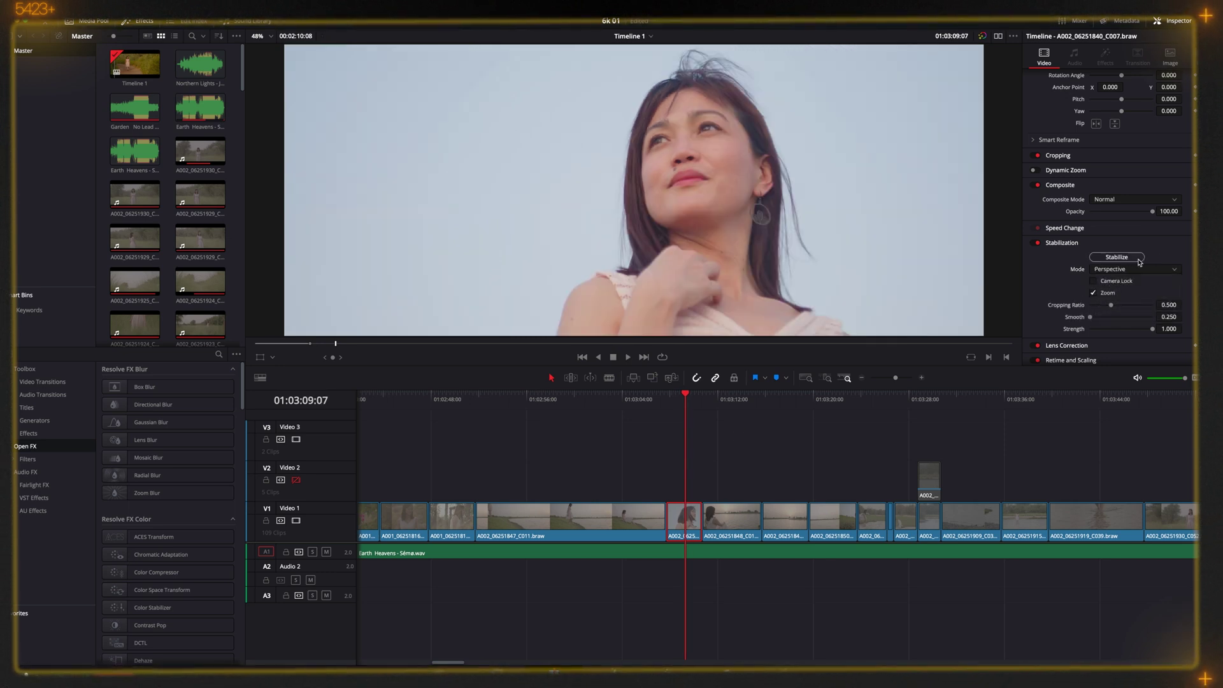
left_click(666, 405)
key("space")
key("space")
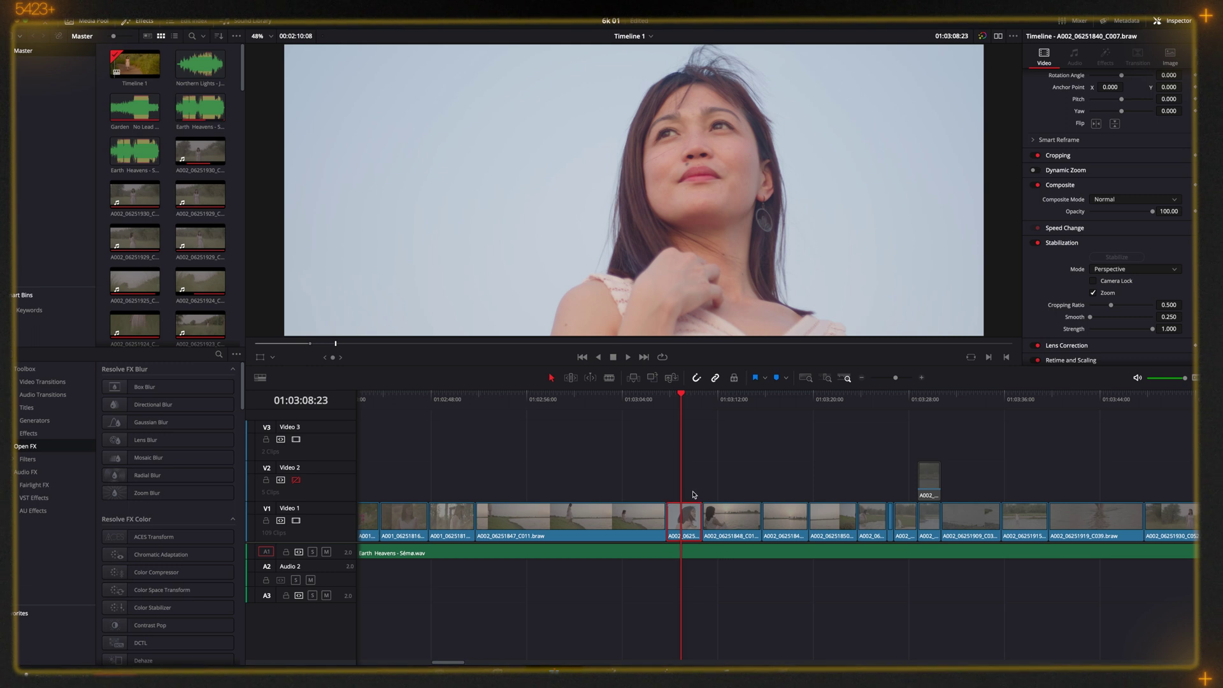
Stabilize the C007 clip in Similarity mode and play back the result from its start
left_click(1147, 270)
left_click(1133, 294)
left_click(1123, 258)
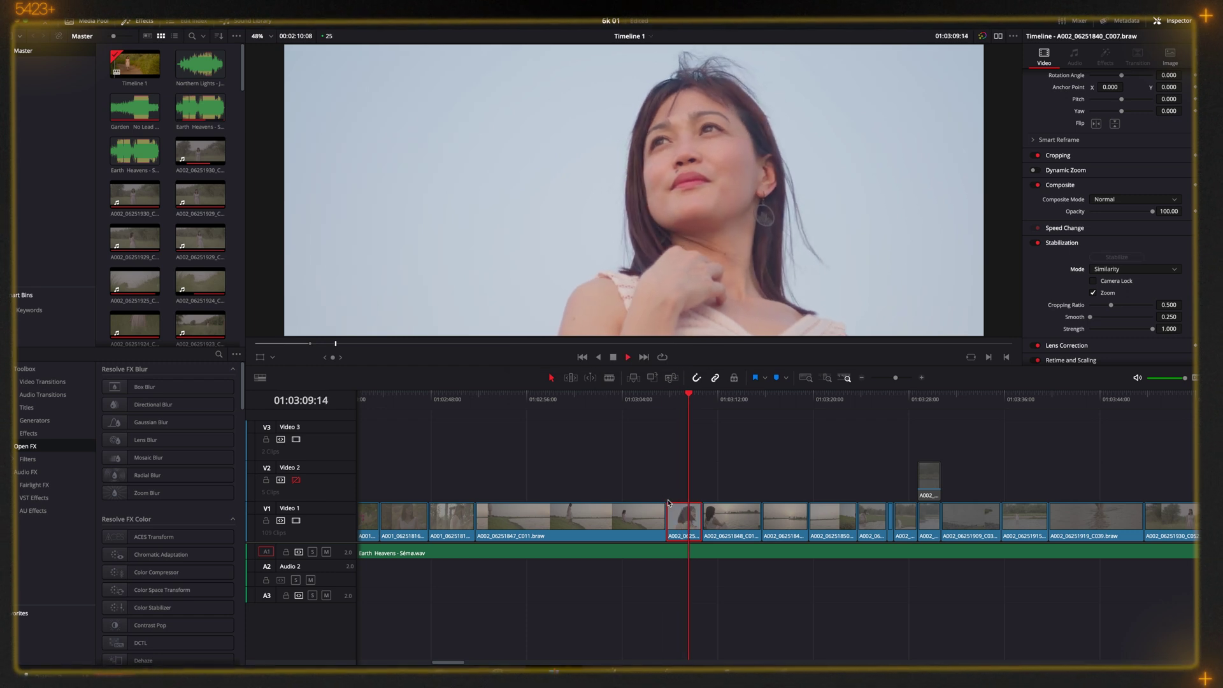
key("space")
key("Up")
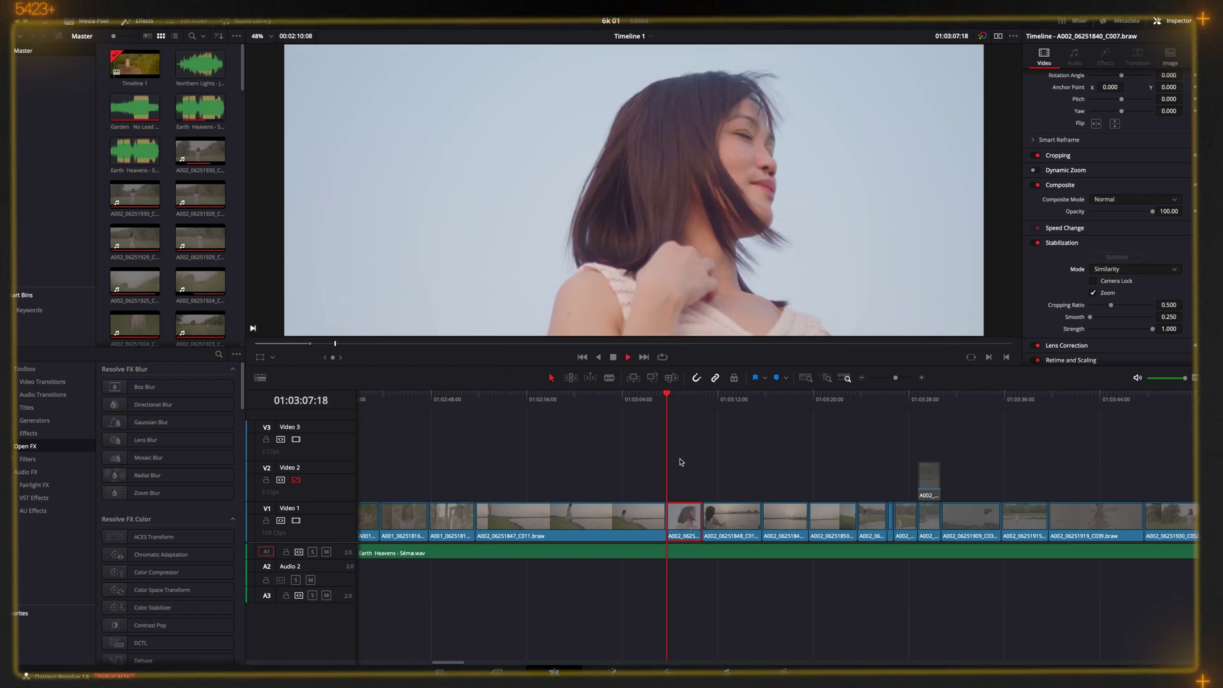
key("space")
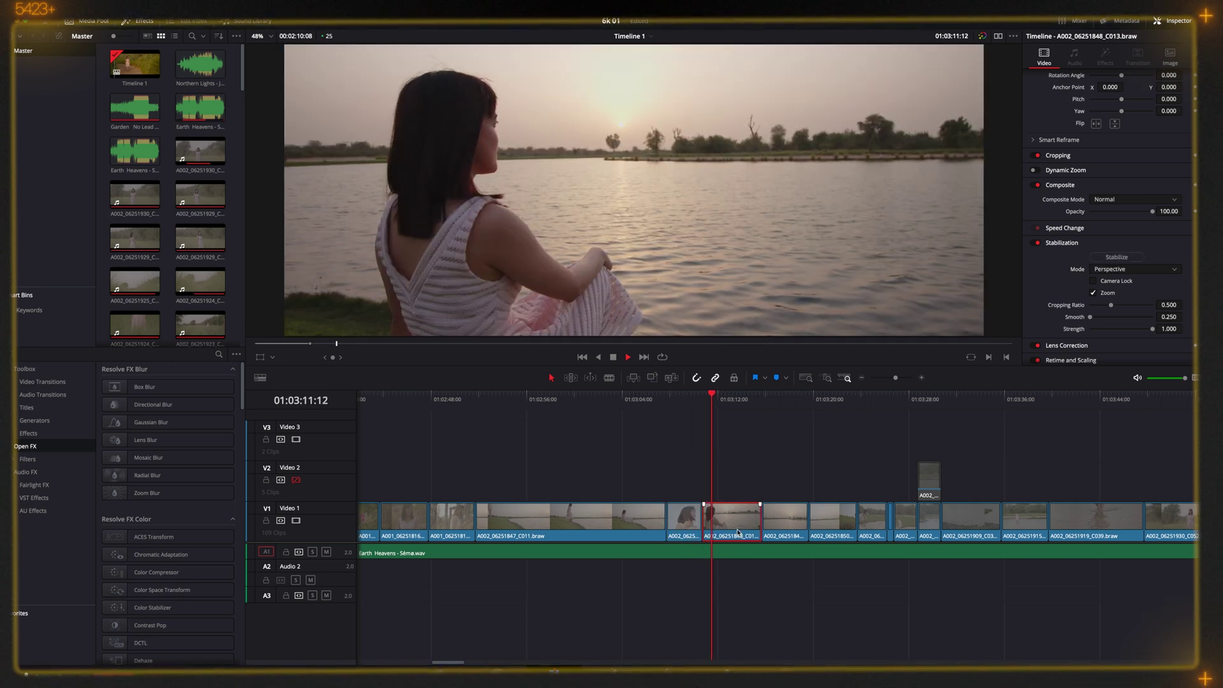
Pause on the C013 lakeside clip, view its available stabilization modes, and scrub ahead to about 01:03:19
key("space")
left_click(1132, 269)
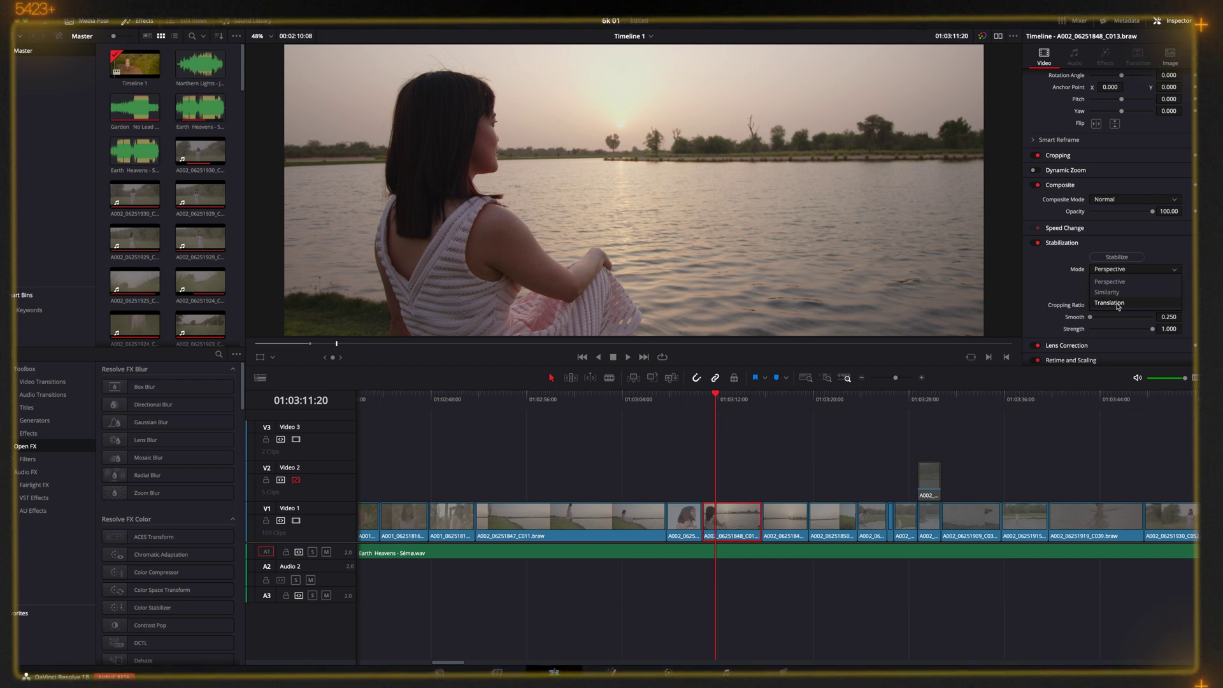
left_click(736, 400)
left_click_drag(760, 401, 809, 404)
key("super+minus")
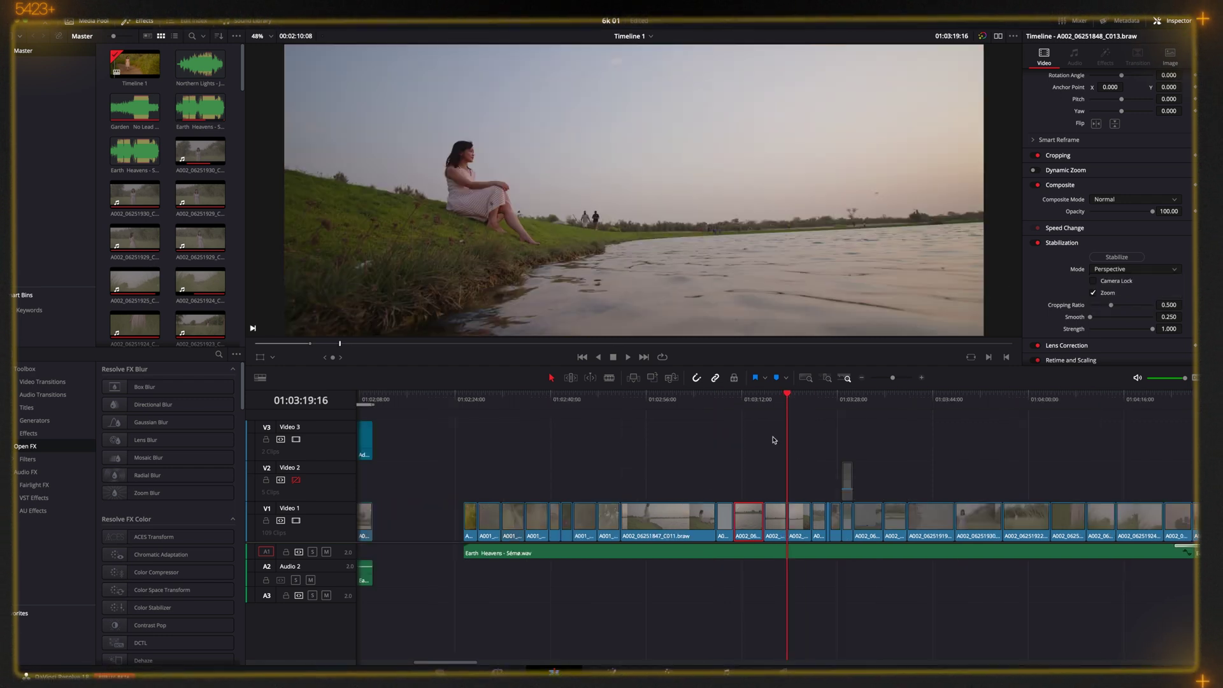
Select and play the Similarity-stabilized C023 flower clip near 01:02:42, and view its available stabilization modes
left_click_drag(603, 393, 564, 445)
left_click(566, 513)
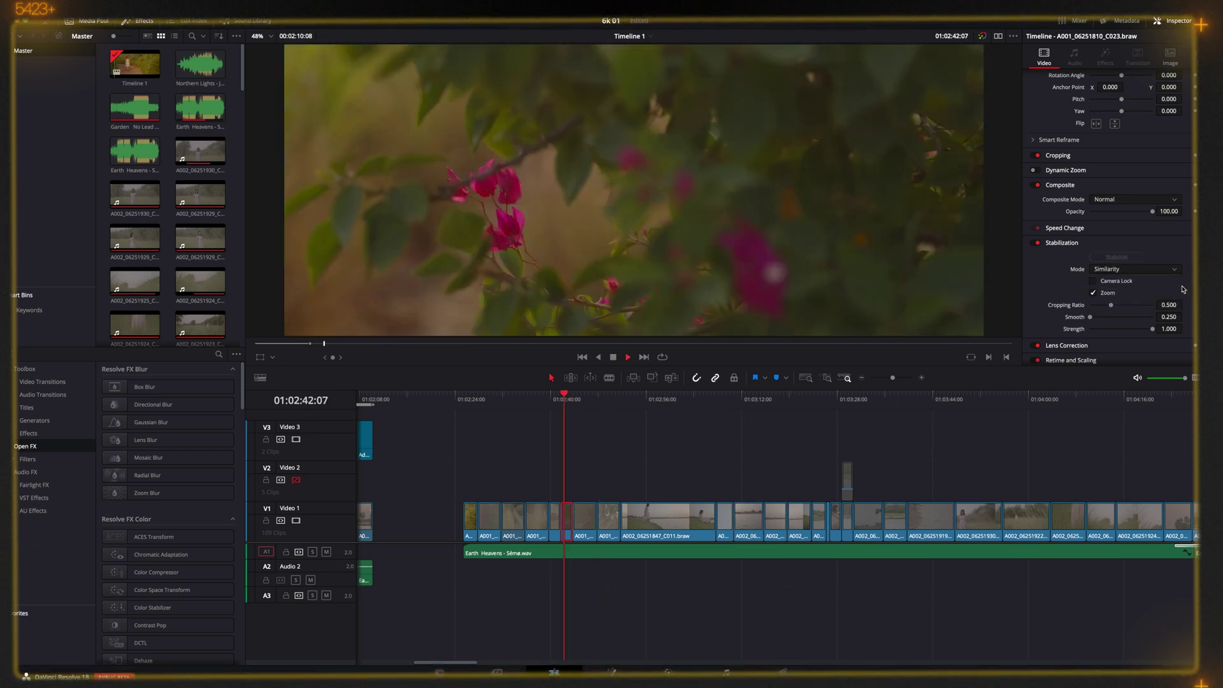
key("space")
key("space")
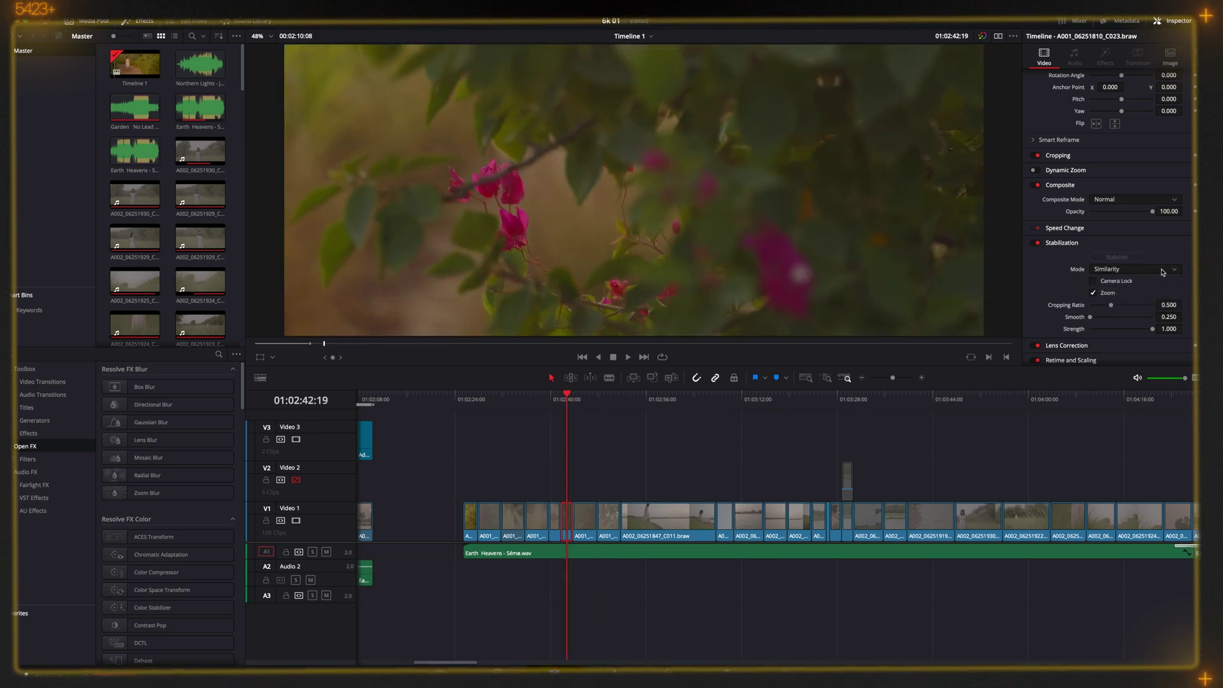
left_click(1162, 270)
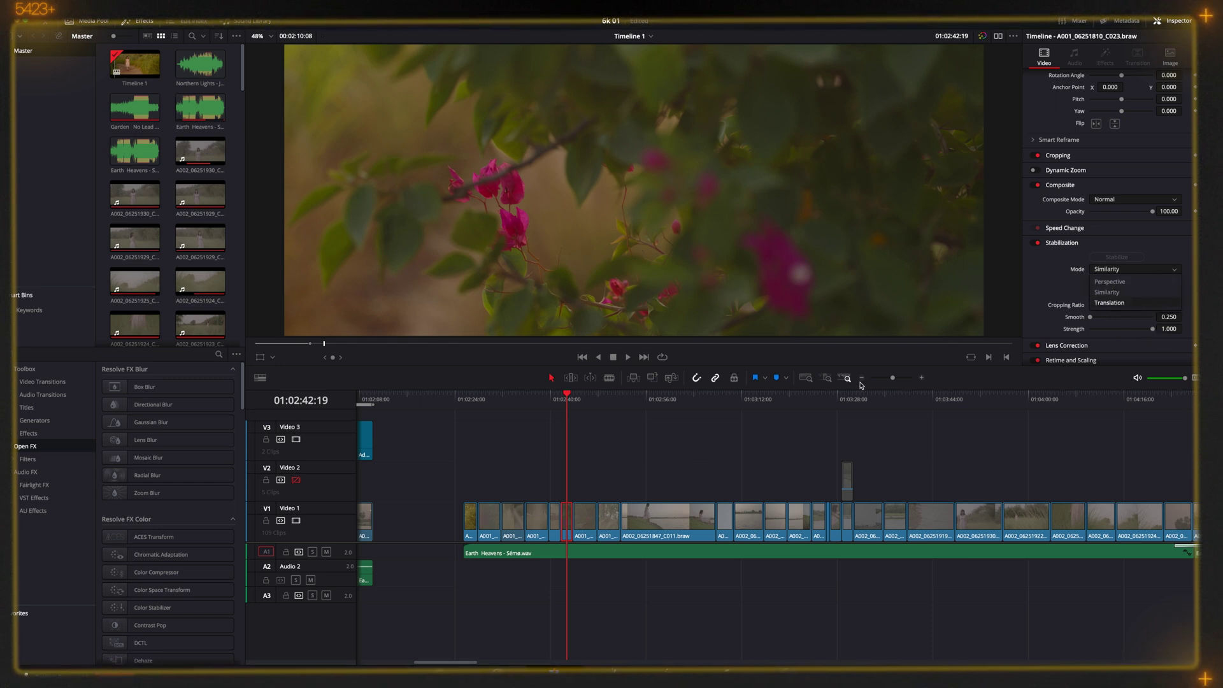
Review the C014 tall-grass shot near 01:02:34 and the lakeside shots near 01:02:57 and 01:03:10
left_click(519, 398)
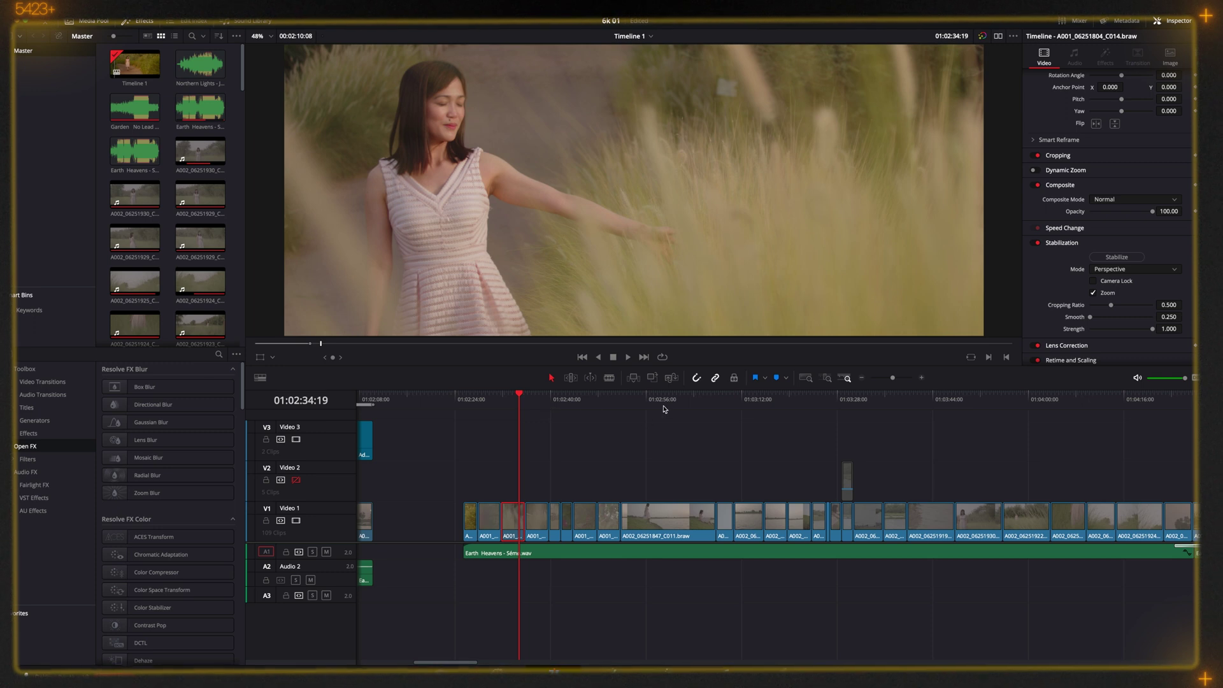
scroll(665, 409, "right", 3)
key("super+minus")
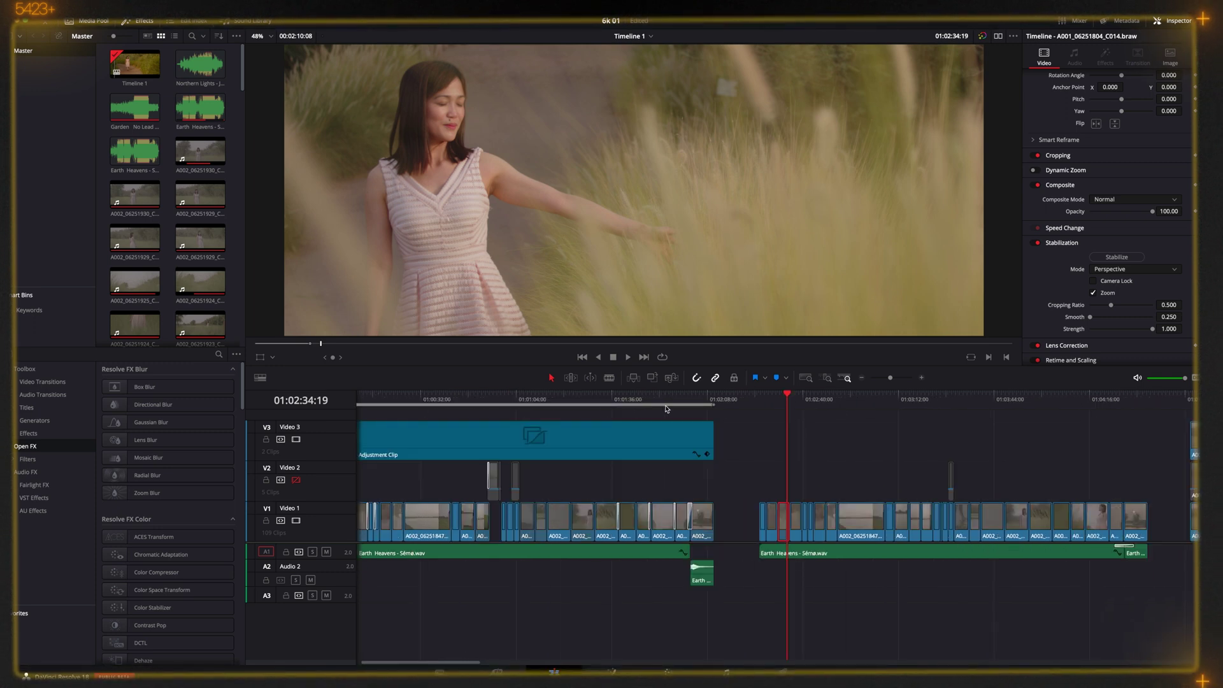
left_click(855, 403)
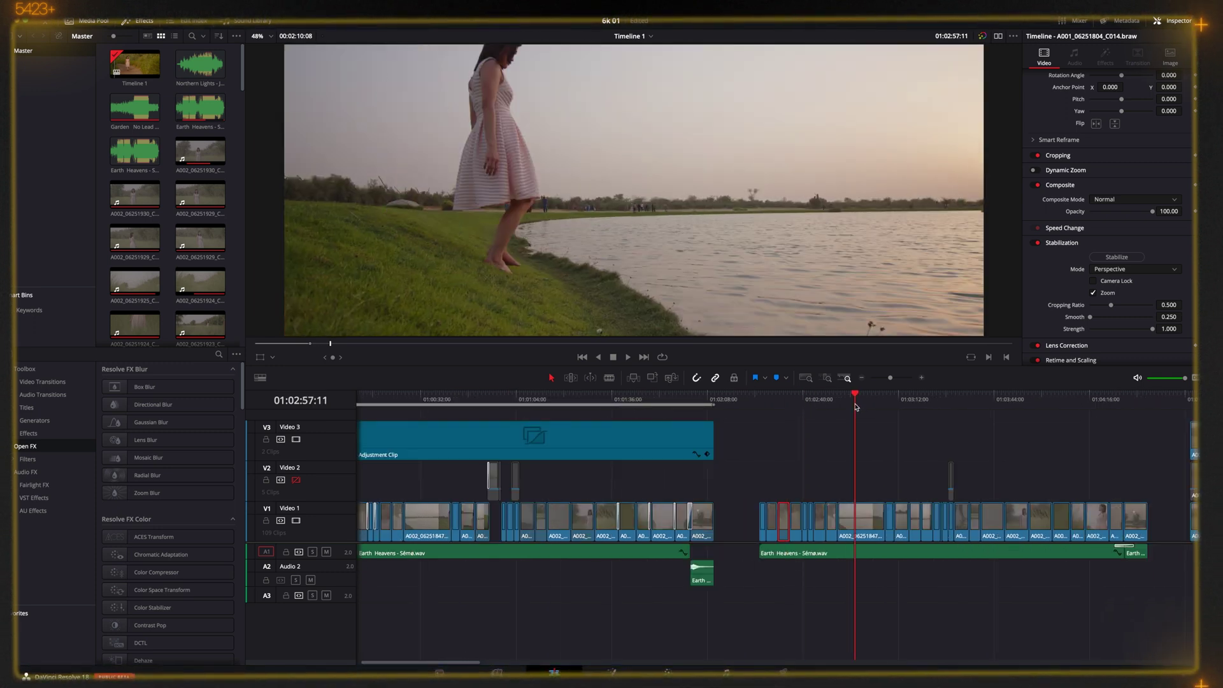
left_click(893, 407)
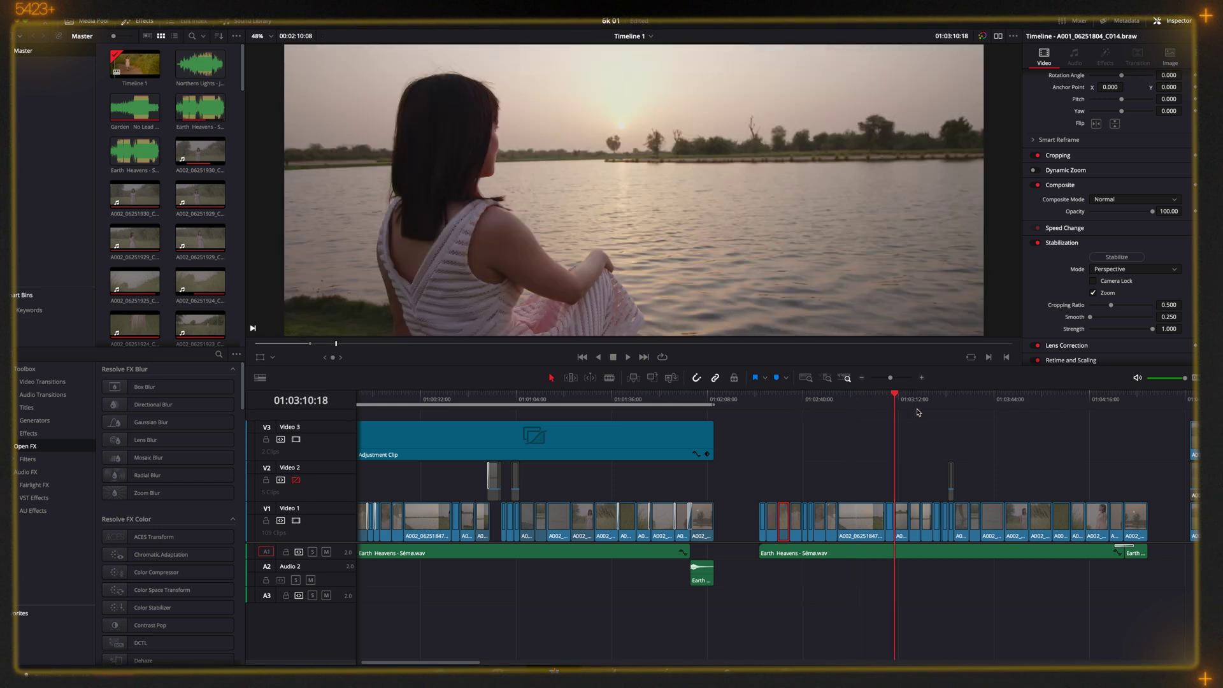